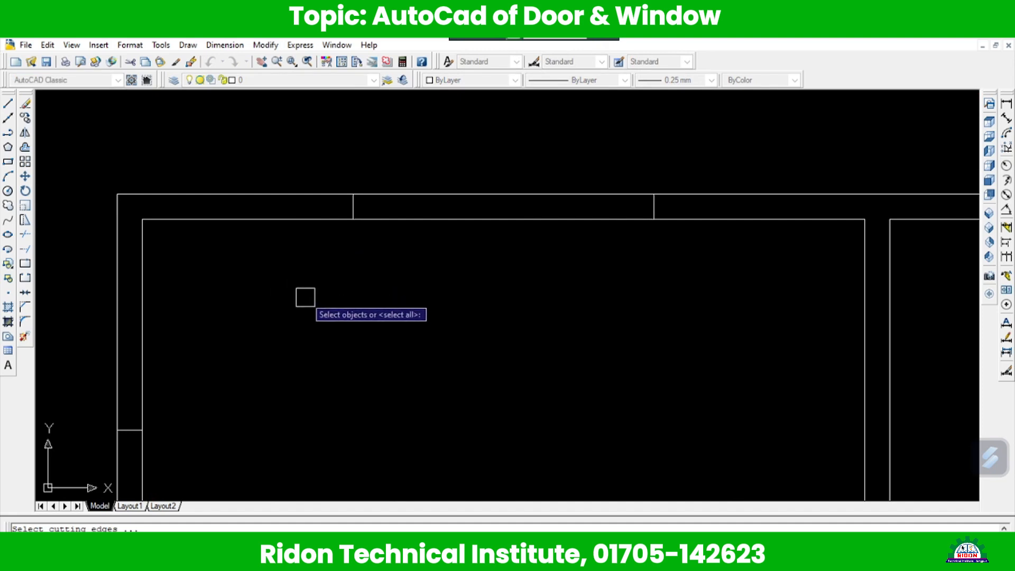
Trim the wall lines between the jamb marks to open the upper and left window gaps of the upper-left room
key(Return)
click(470, 154)
click(449, 291)
scroll(451, 272, down, 2)
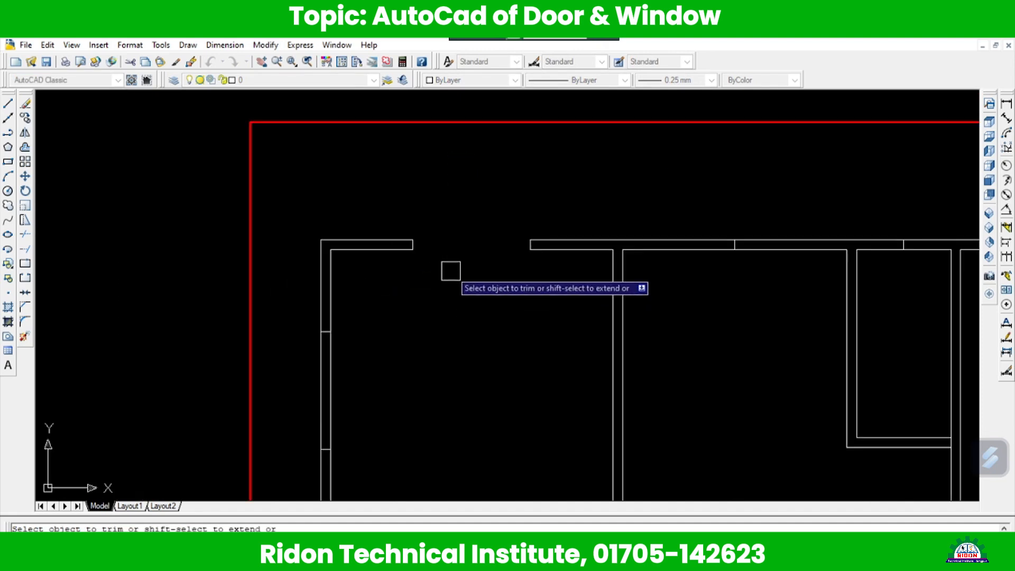
scroll(358, 351, up, 5)
scroll(370, 358, down, 4)
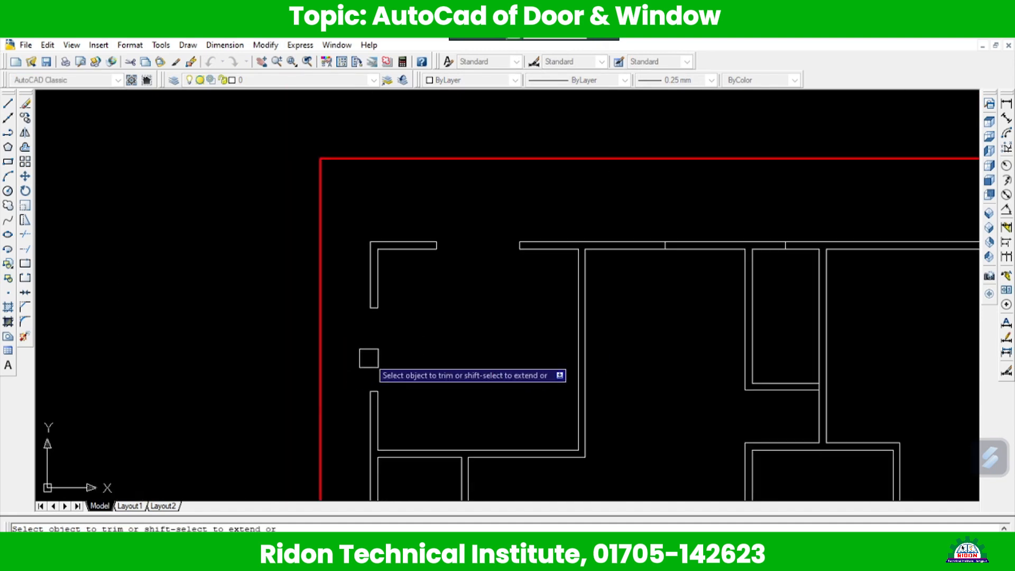
key(Escape)
Draw a line across the outer edge of the window opening in the upper wall, from jamb to jamb
scroll(417, 365, down, 2)
middle_drag(469, 335, 446, 241)
scroll(585, 373, down, 3)
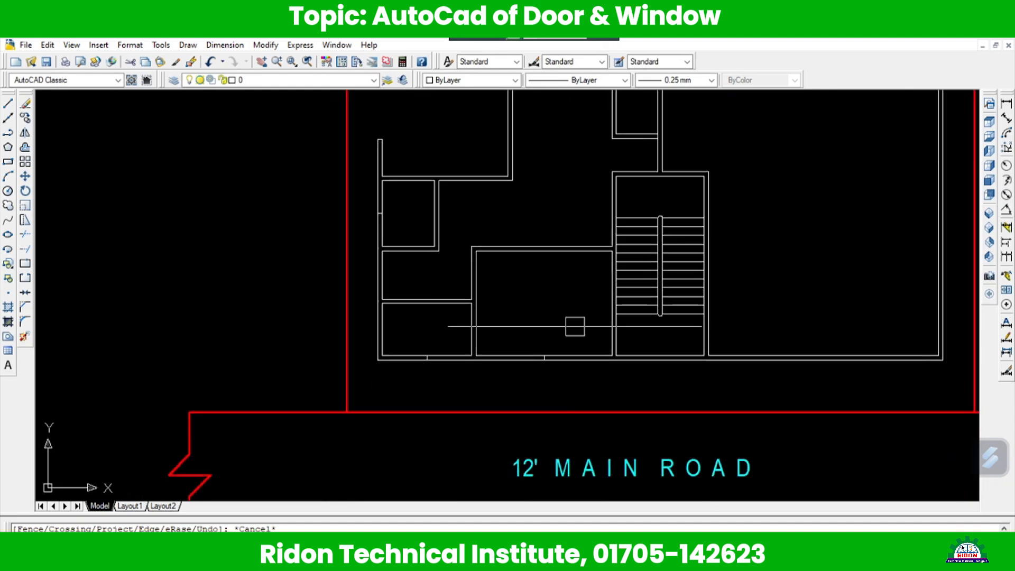
scroll(478, 440, up, 3)
scroll(439, 317, up, 5)
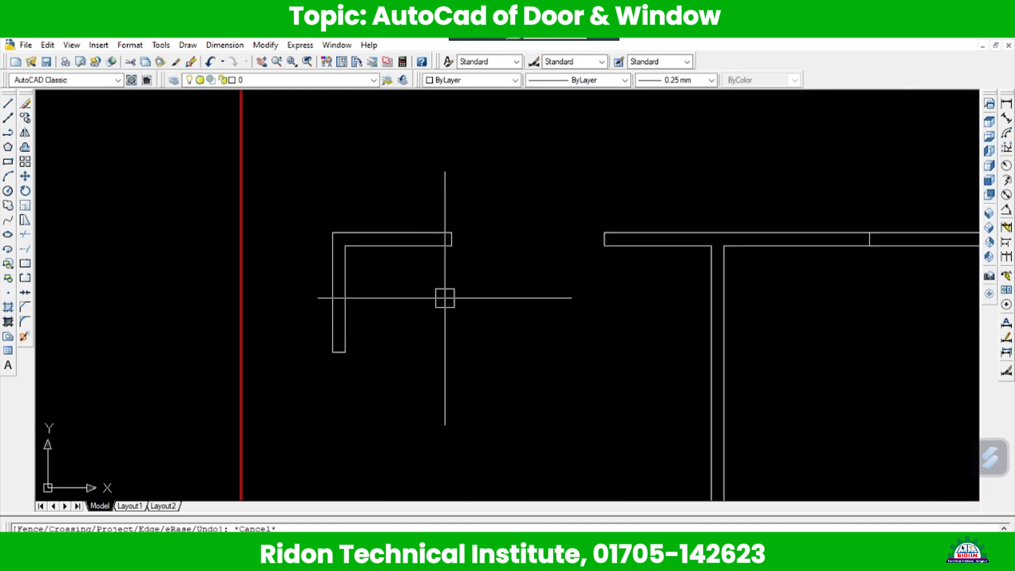
middle_drag(537, 253, 465, 301)
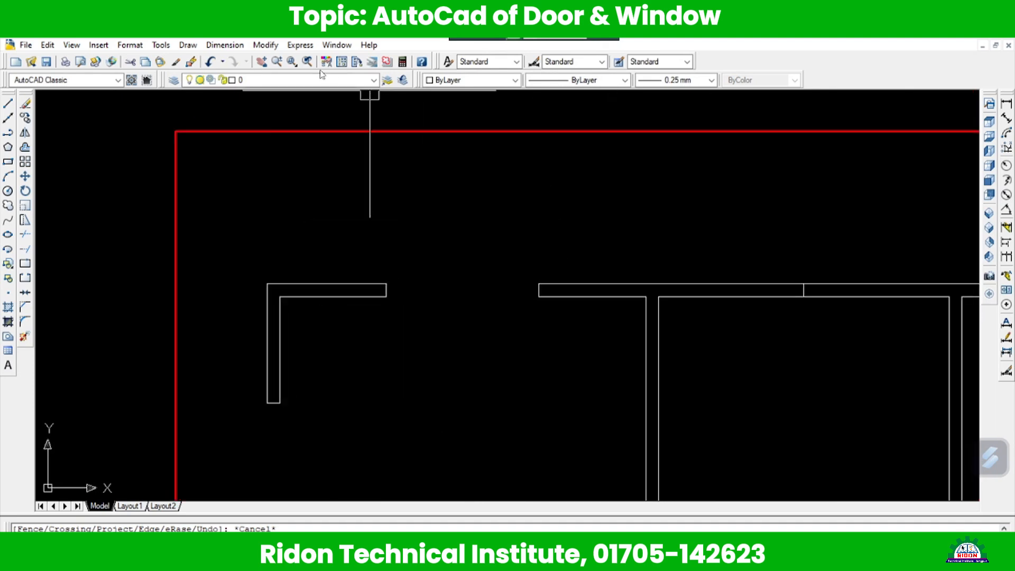
click(188, 45)
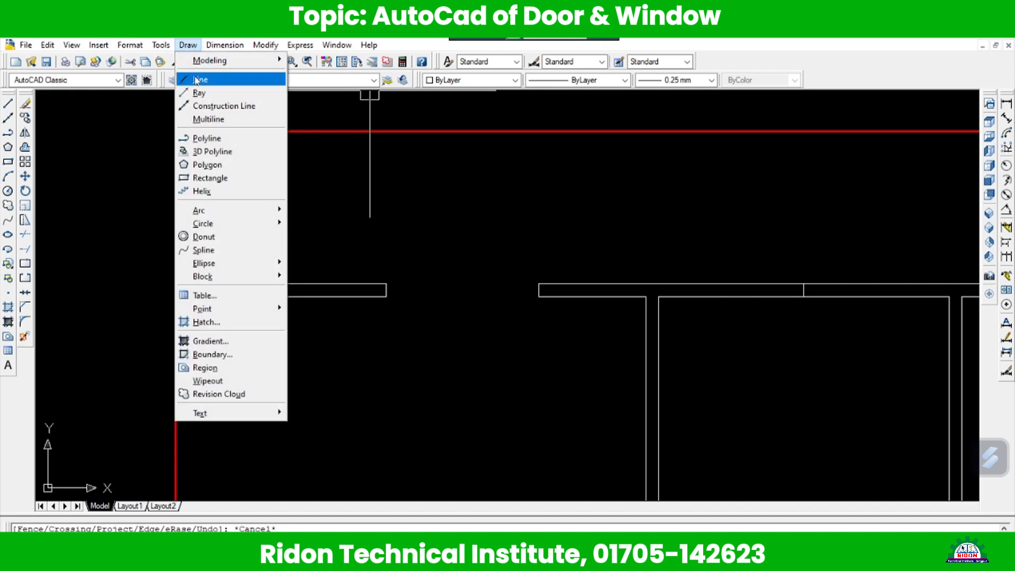
click(198, 80)
scroll(418, 294, up, 2)
click(348, 263)
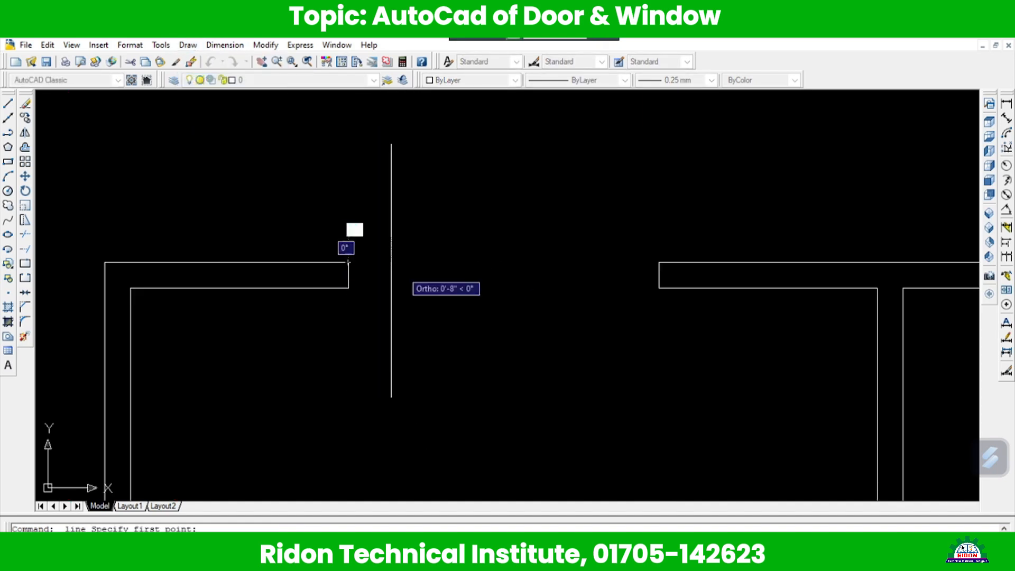
click(658, 262)
key(Return)
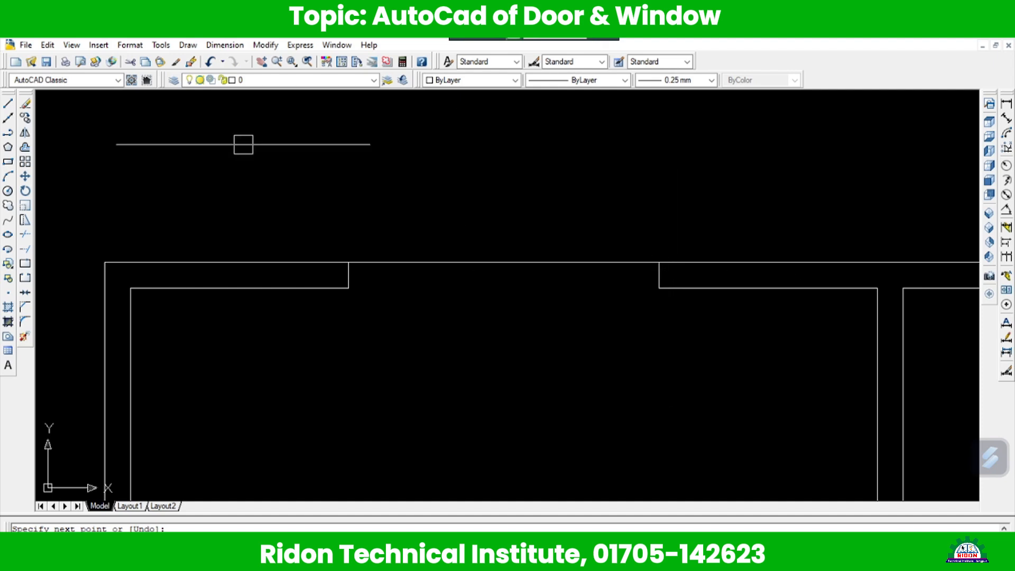
Draw a line between the inner corners of the upper wall's window opening to close its inner edge
click(188, 44)
click(198, 80)
scroll(404, 318, up, 3)
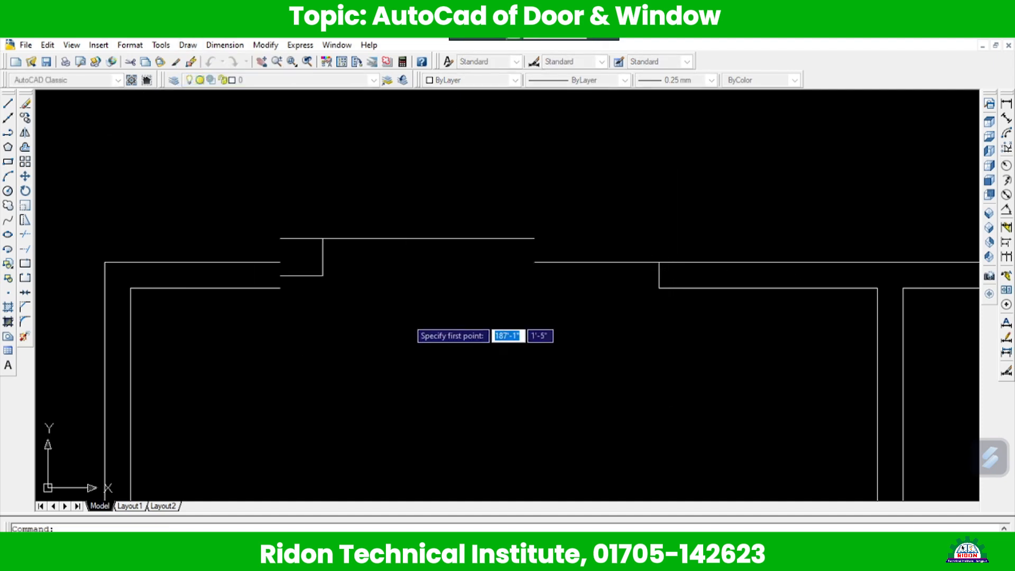
click(287, 259)
scroll(288, 259, down, 2)
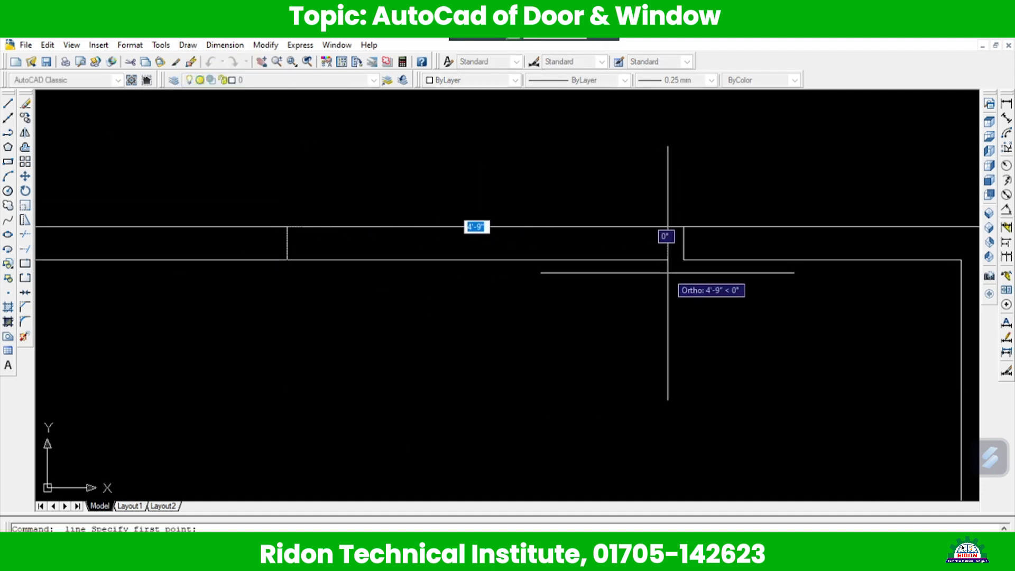
click(683, 259)
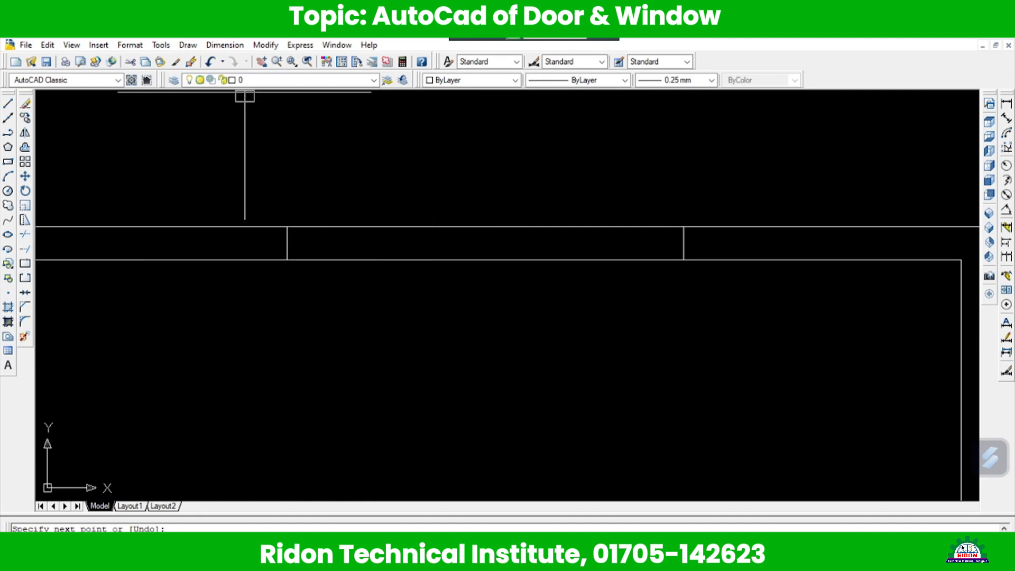
Offset the upper window's outer and inner edge lines 2 inches toward the middle of the wall
click(266, 45)
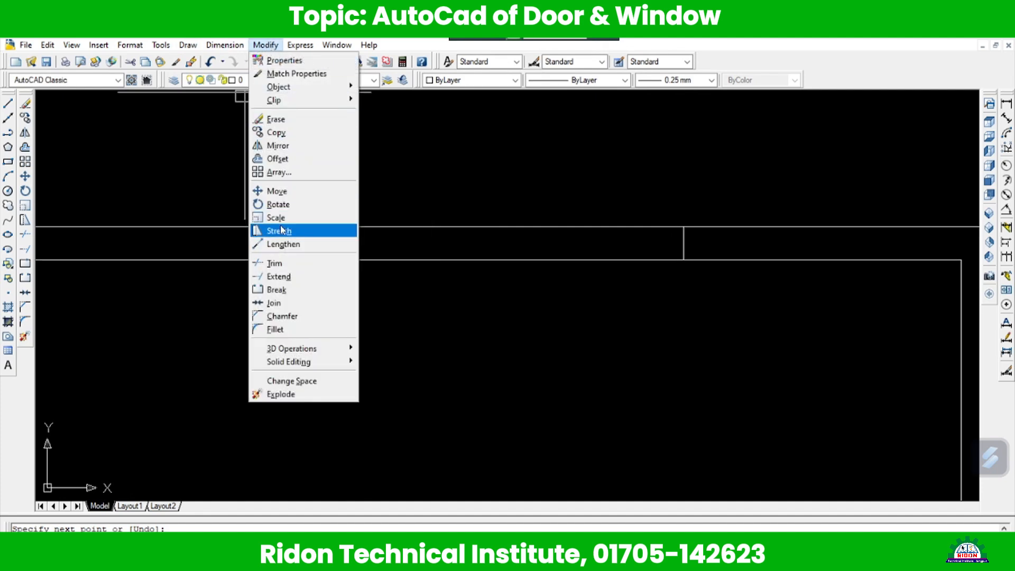
click(277, 158)
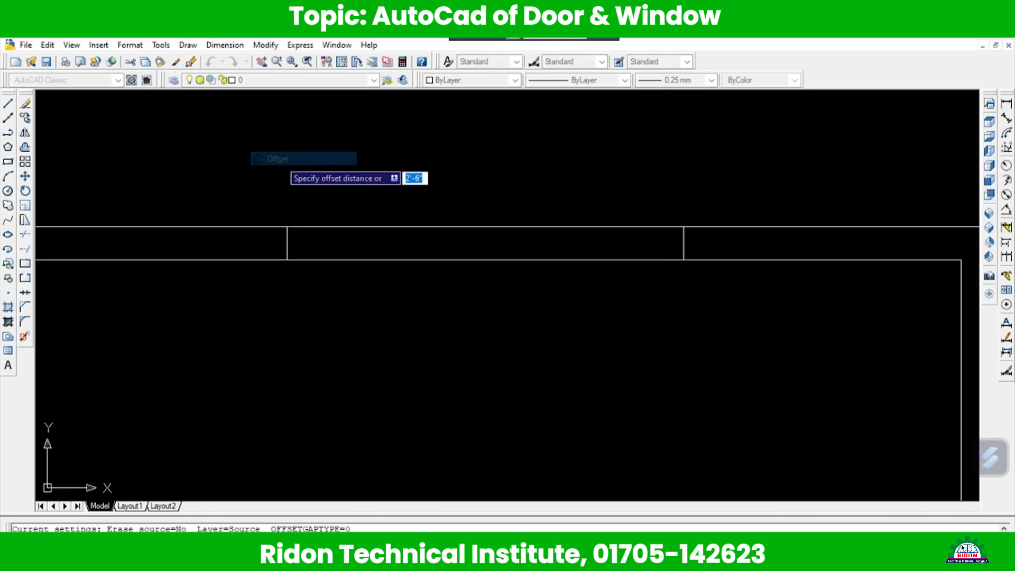
text(2)
key(Return)
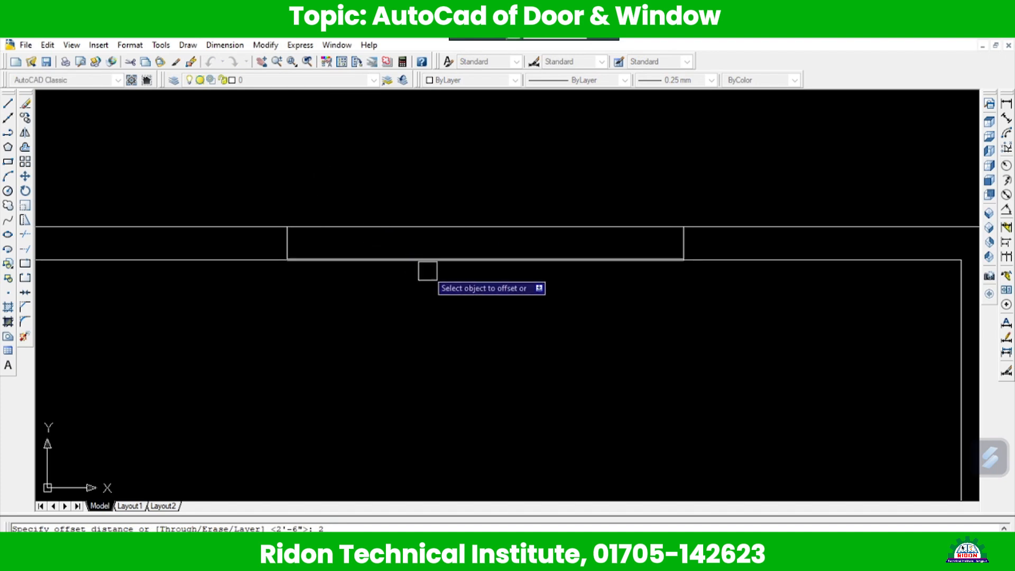
scroll(465, 242, up, 2)
click(455, 218)
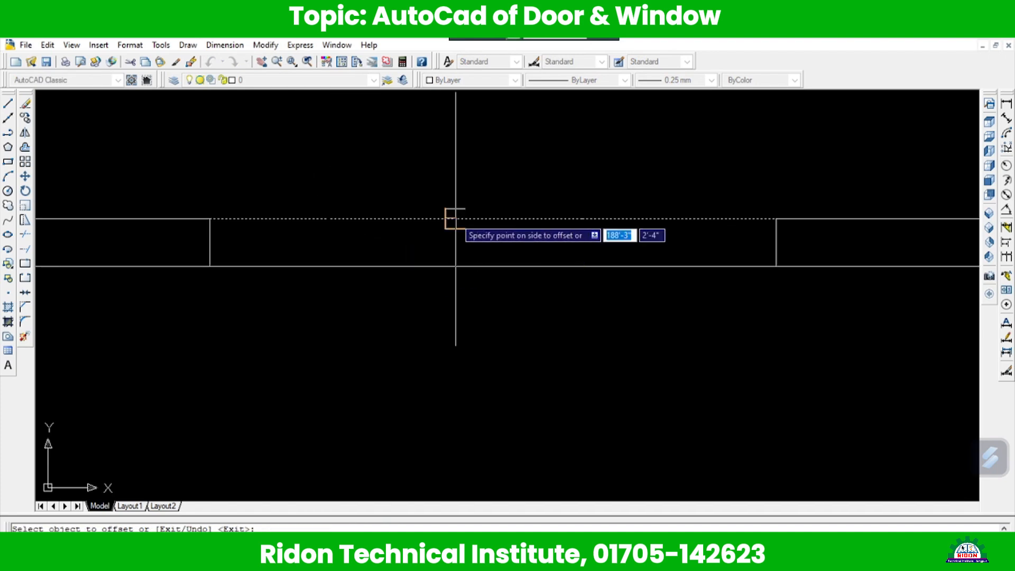
click(462, 345)
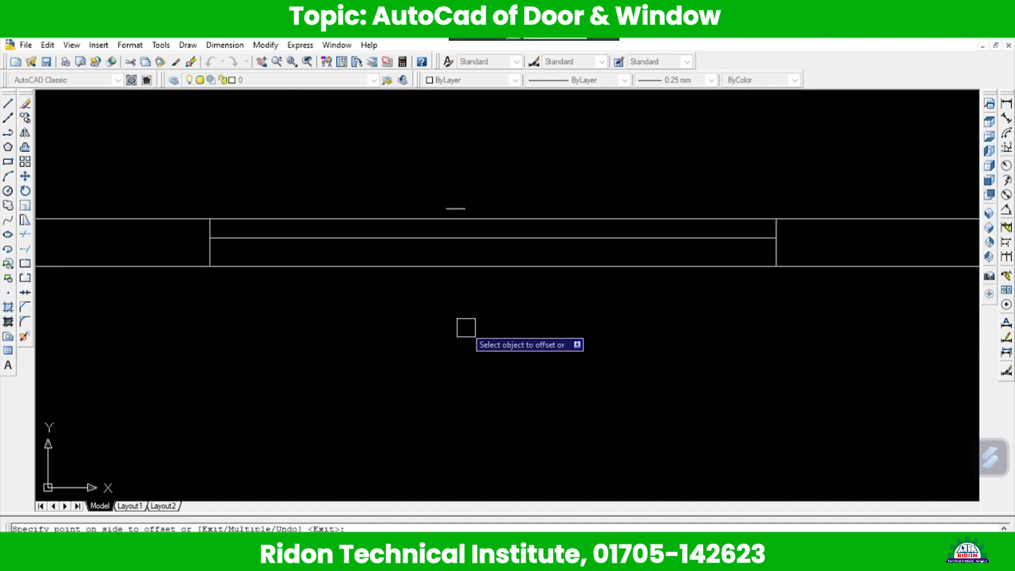
click(449, 266)
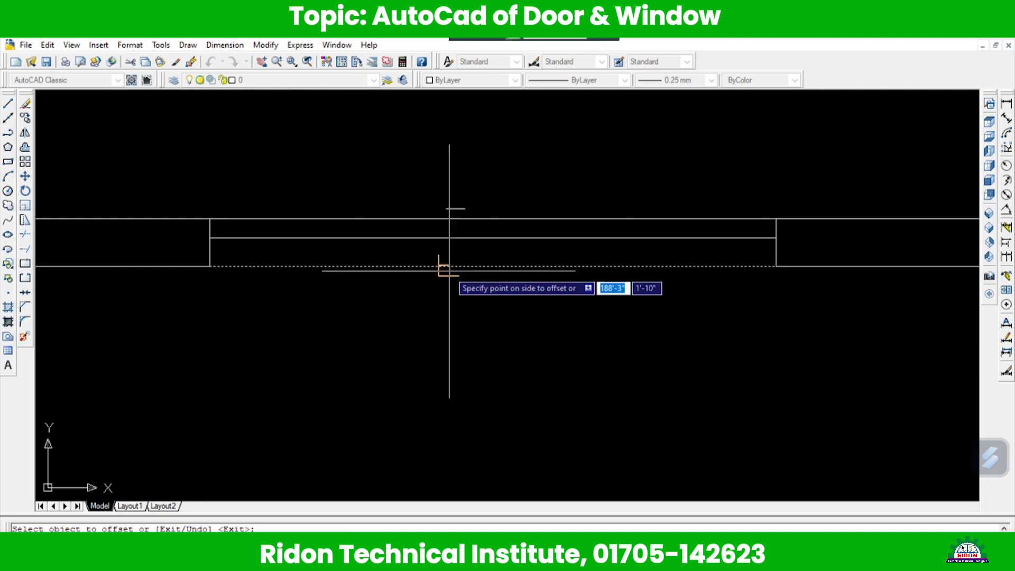
click(444, 158)
key(Escape)
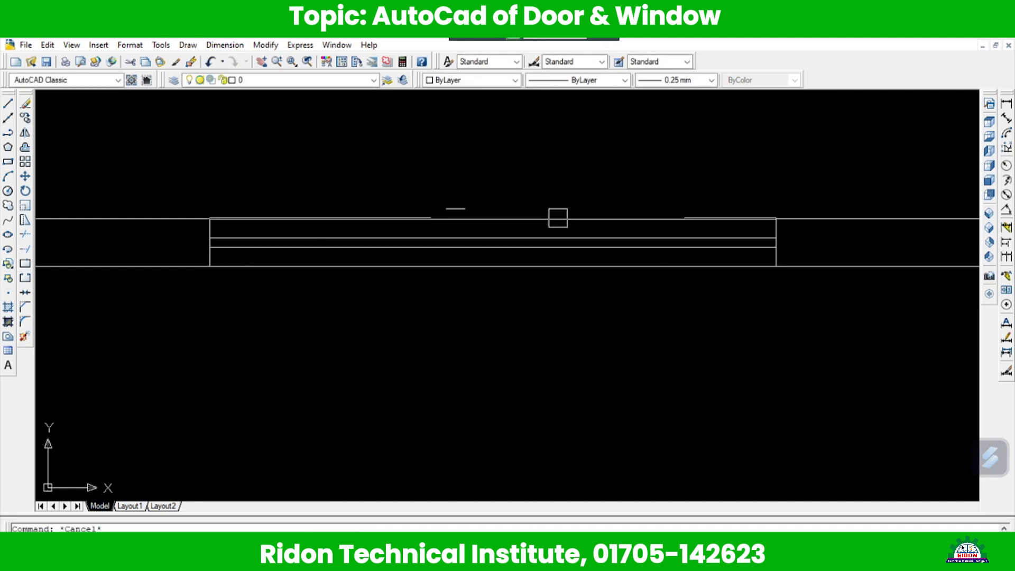
Select all lines of the upper window, set their colour to Green and assign their lineweight
click(605, 184)
click(558, 301)
scroll(788, 230, up, 5)
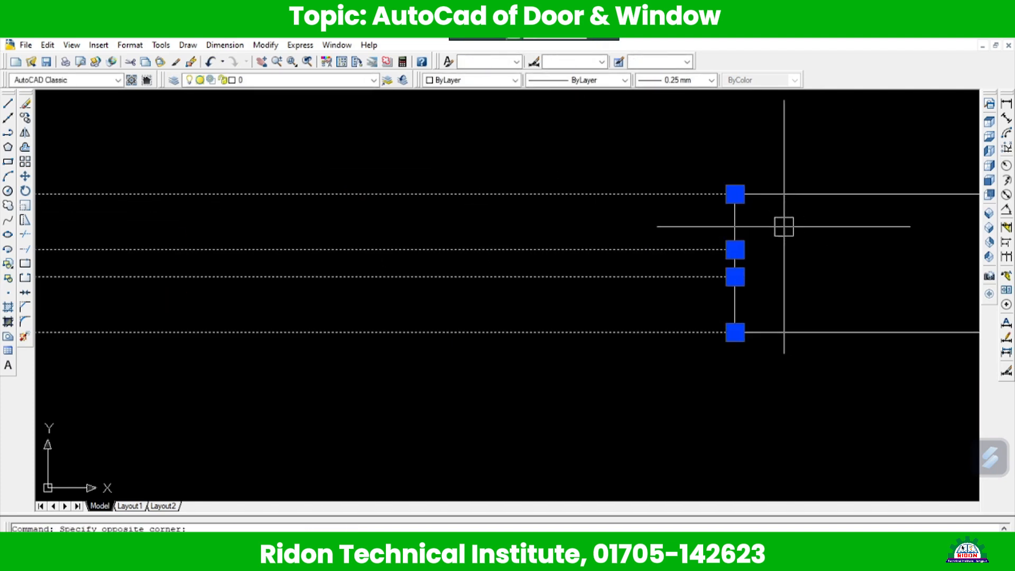
scroll(777, 244, down, 4)
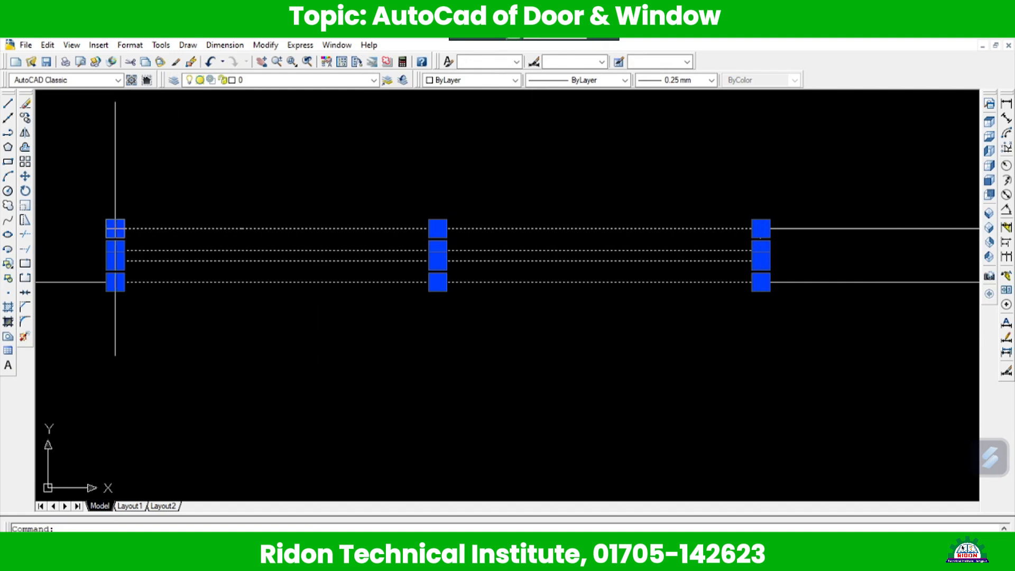
scroll(115, 229, up, 4)
scroll(435, 333, down, 6)
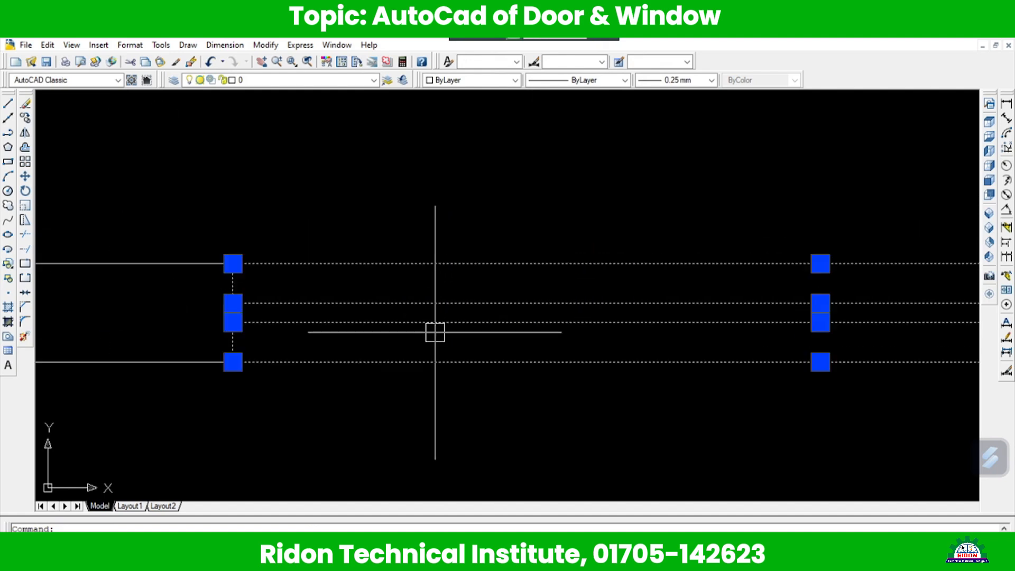
click(515, 80)
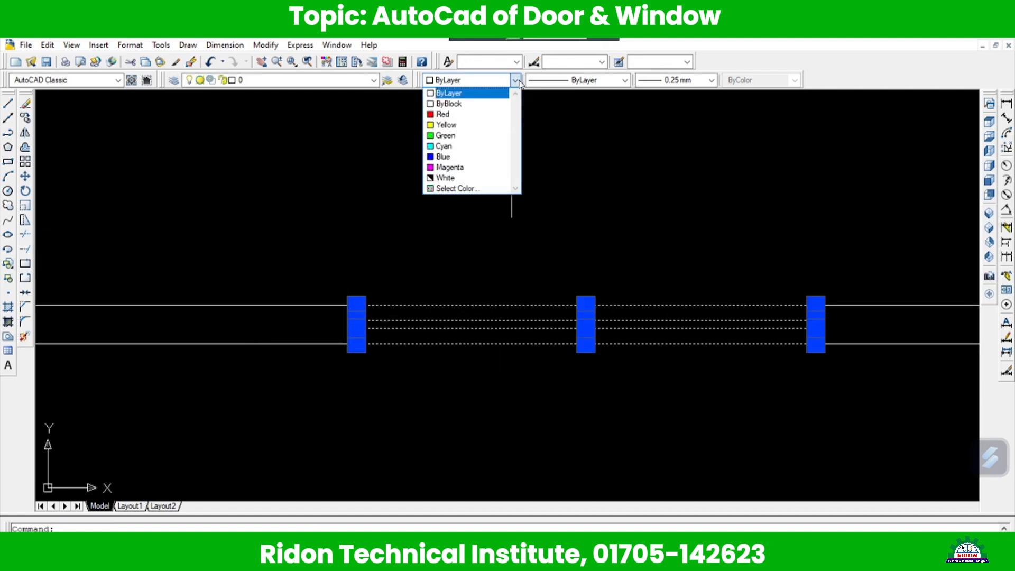
click(467, 136)
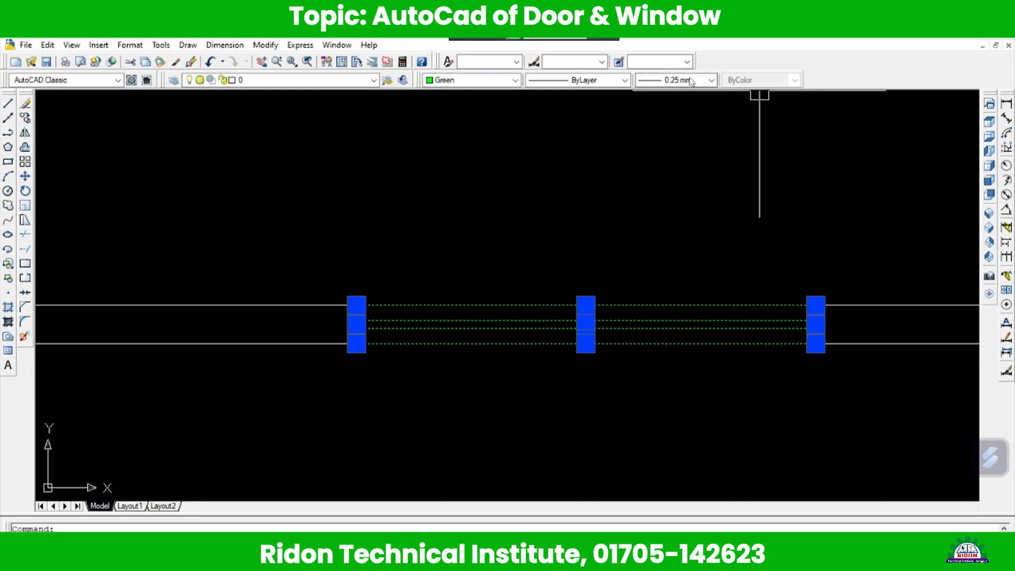
click(712, 81)
click(687, 103)
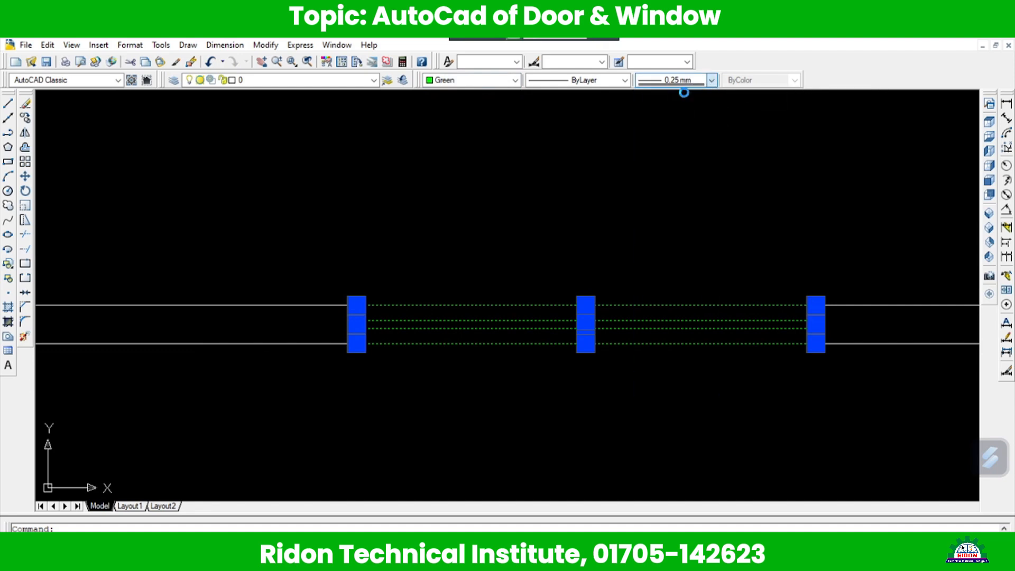
key(Escape)
Draw a rectangle filling the left wall's window opening, from the upper outer corner to the lower inner corner
scroll(671, 217, down, 6)
middle_drag(513, 410, 520, 340)
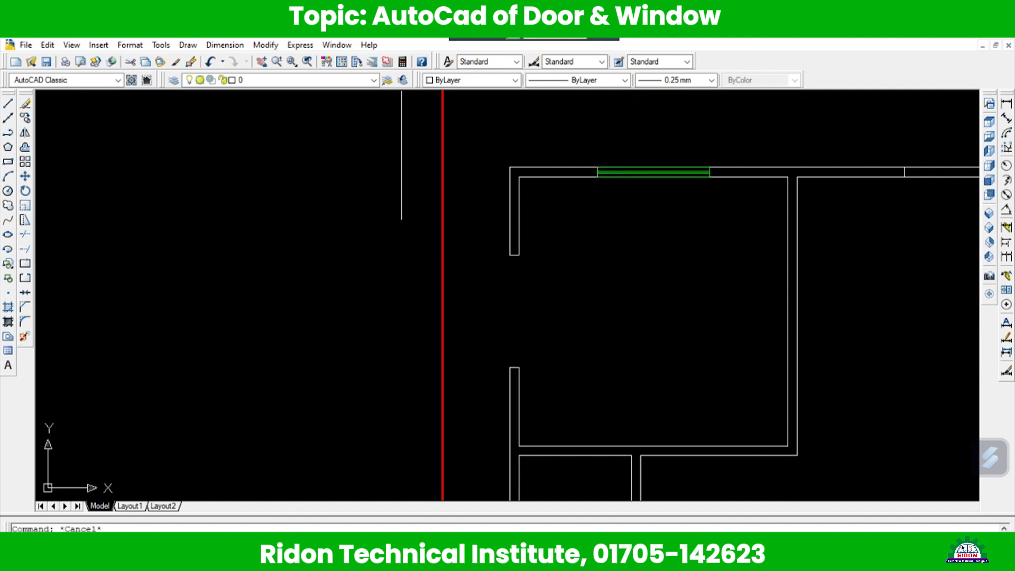
click(186, 46)
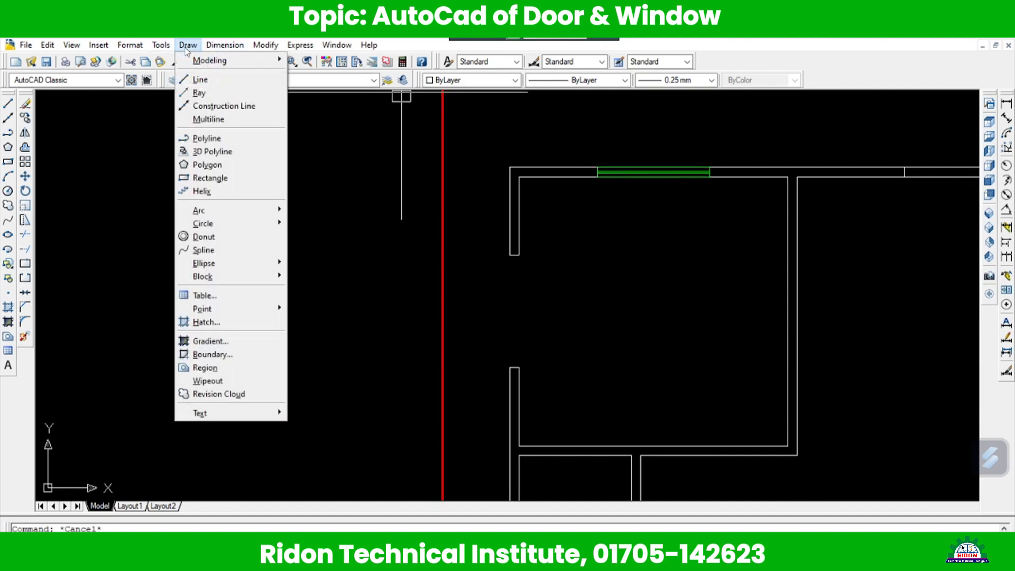
click(208, 176)
scroll(492, 310, up, 5)
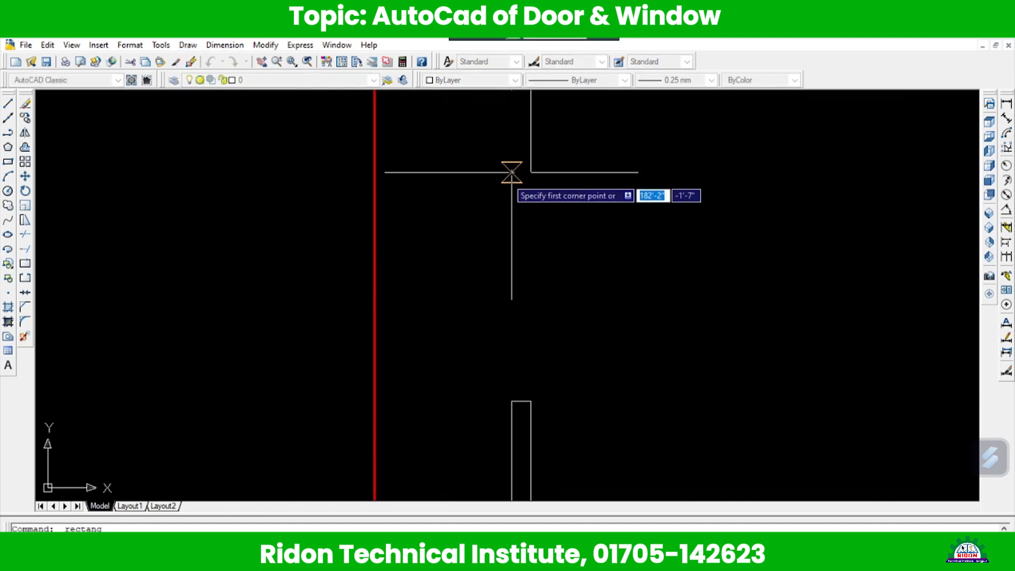
click(512, 172)
click(531, 401)
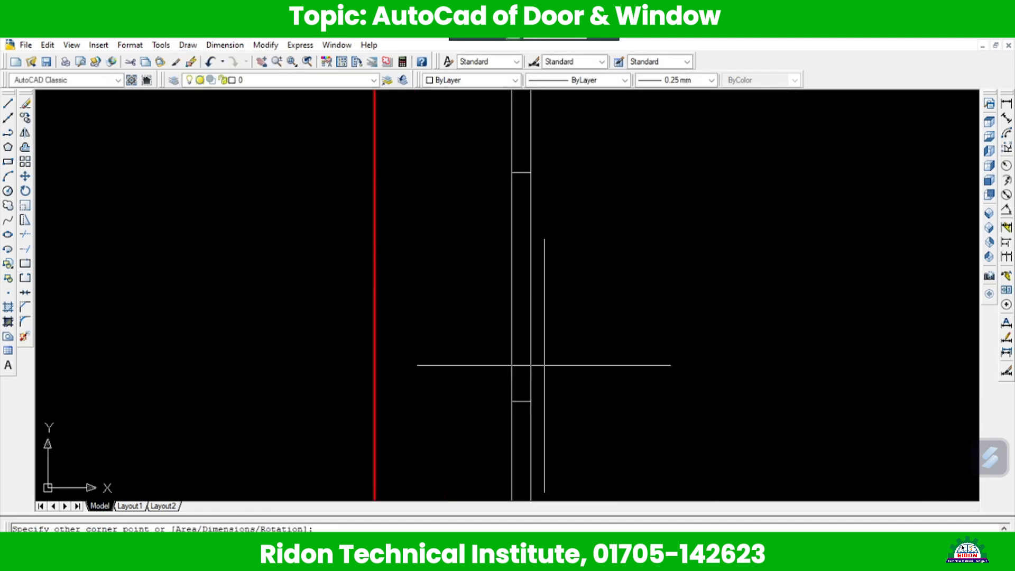
Offset the left window's rectangle 2 inches inward
middle_drag(550, 352, 508, 364)
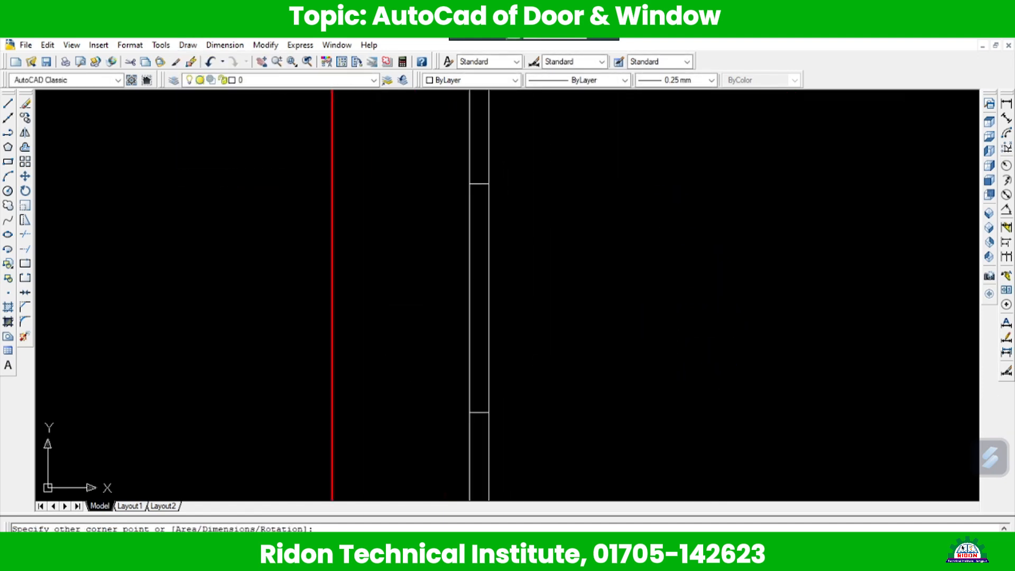
click(263, 45)
click(294, 158)
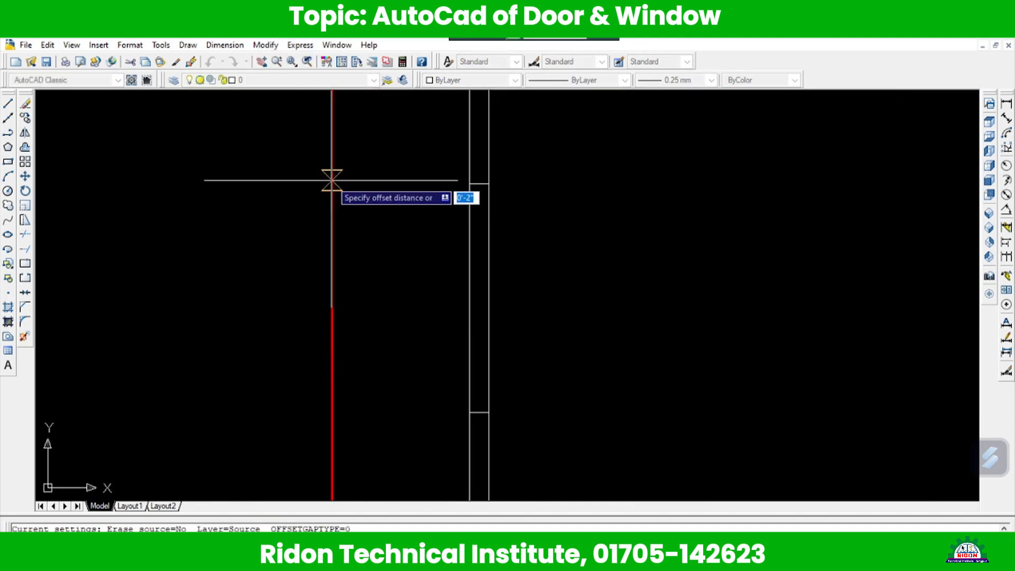
key(Return)
scroll(478, 238, up, 3)
click(497, 236)
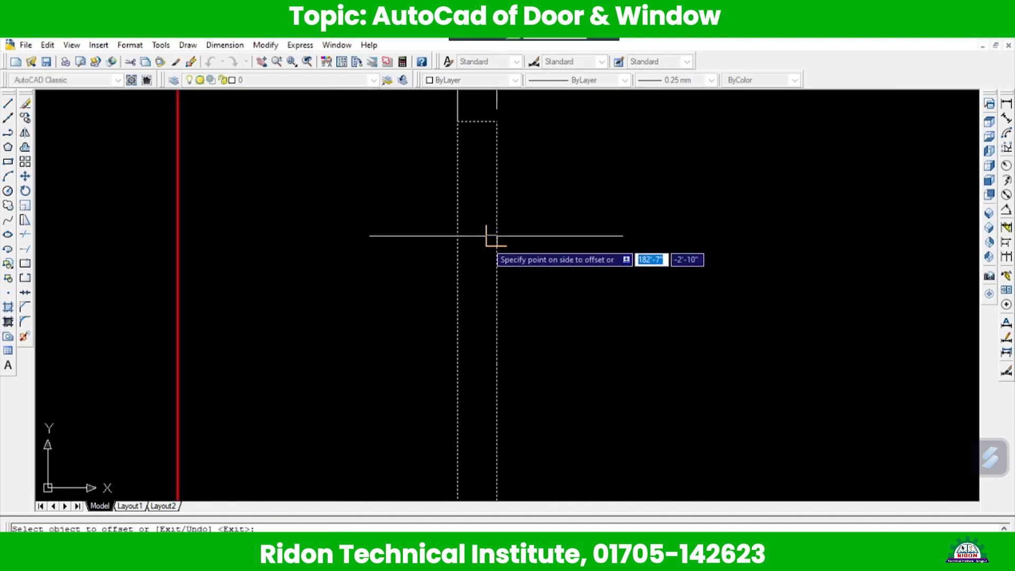
click(481, 249)
scroll(514, 238, down, 3)
key(Escape)
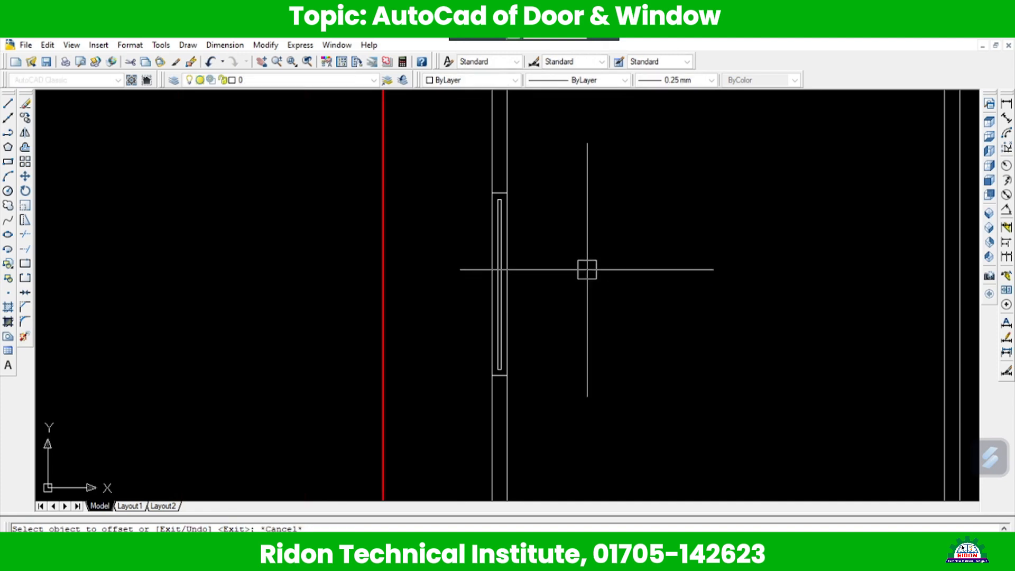
Select the left window's rectangles and set their colour to Green and their lineweight to 0.15 mm
scroll(587, 270, up, 2)
click(537, 245)
click(448, 263)
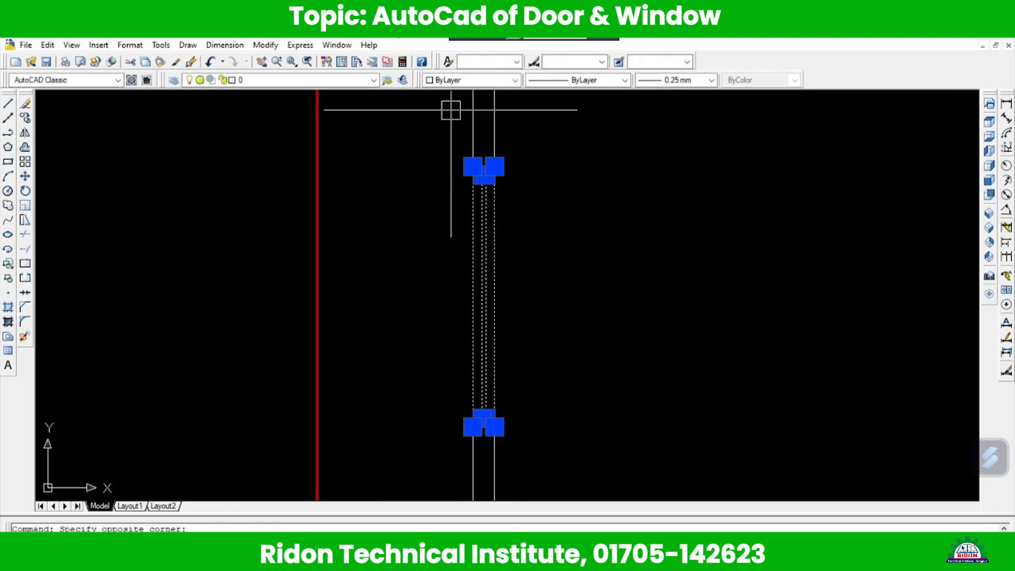
click(513, 81)
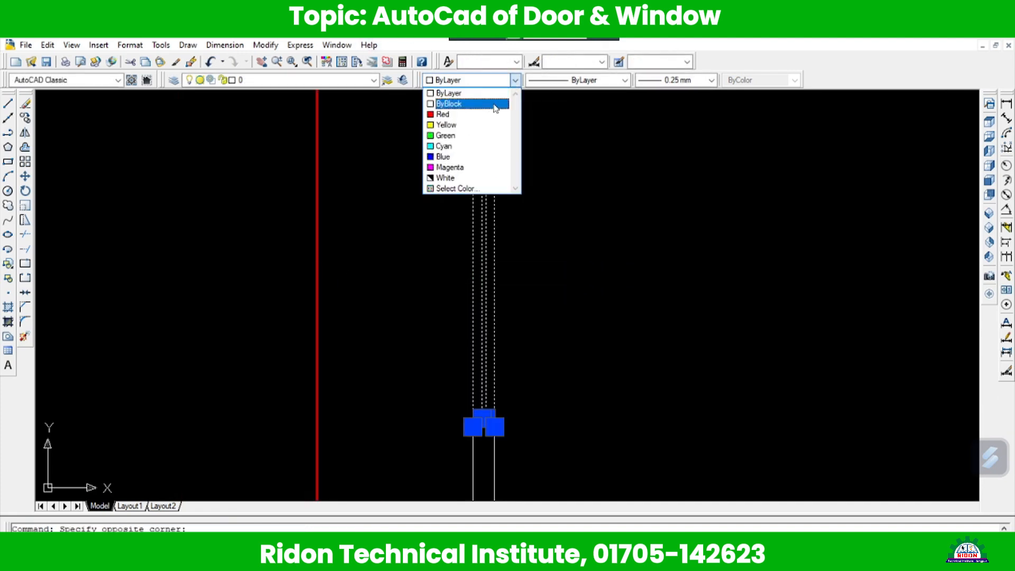
click(450, 137)
click(701, 82)
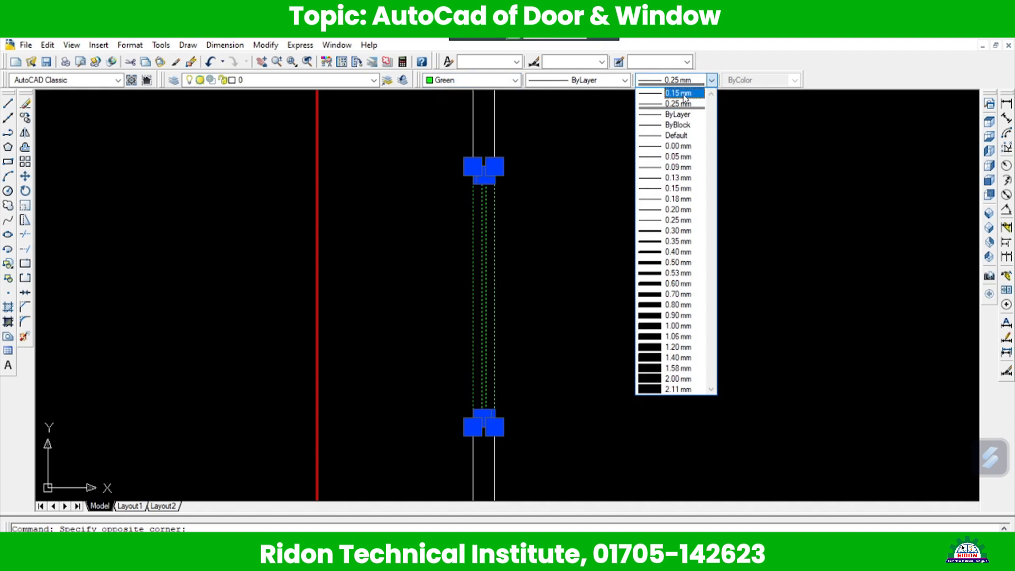
click(682, 93)
key(Escape)
scroll(602, 210, down, 6)
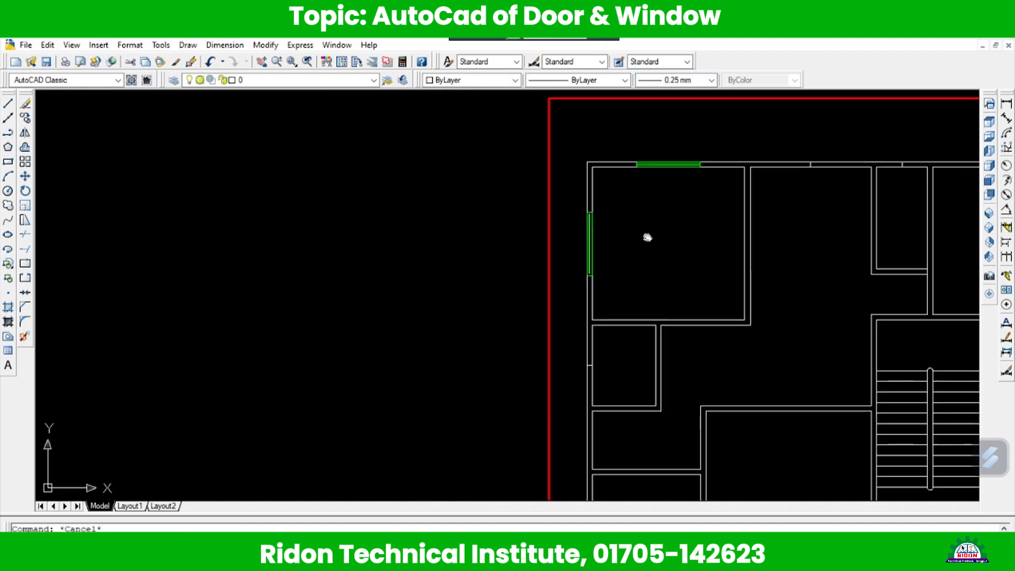
scroll(646, 236, up, 5)
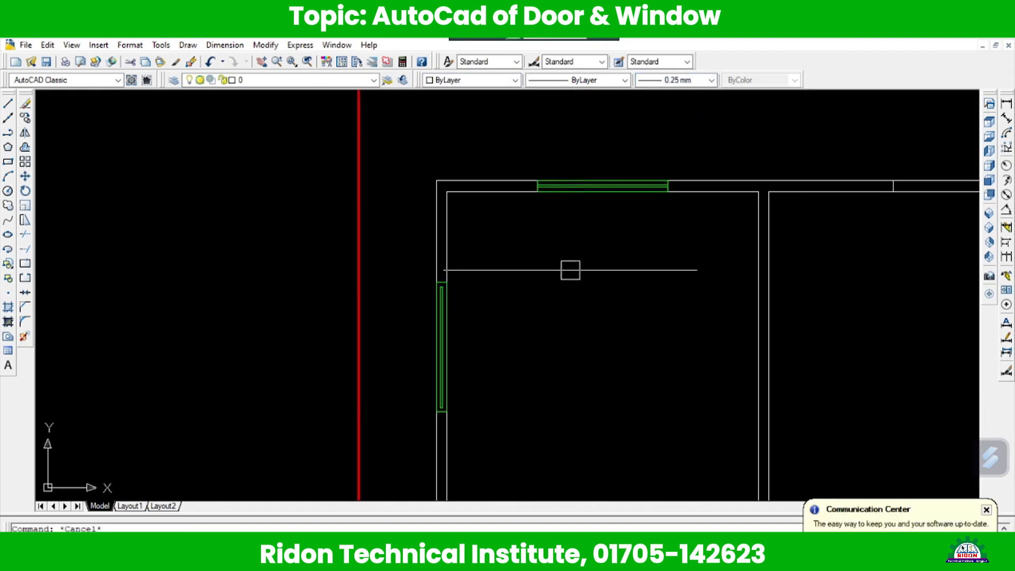
mouse_move(599, 231)
middle_down()
mouse_move(602, 244)
mouse_move(618, 235)
middle_up()
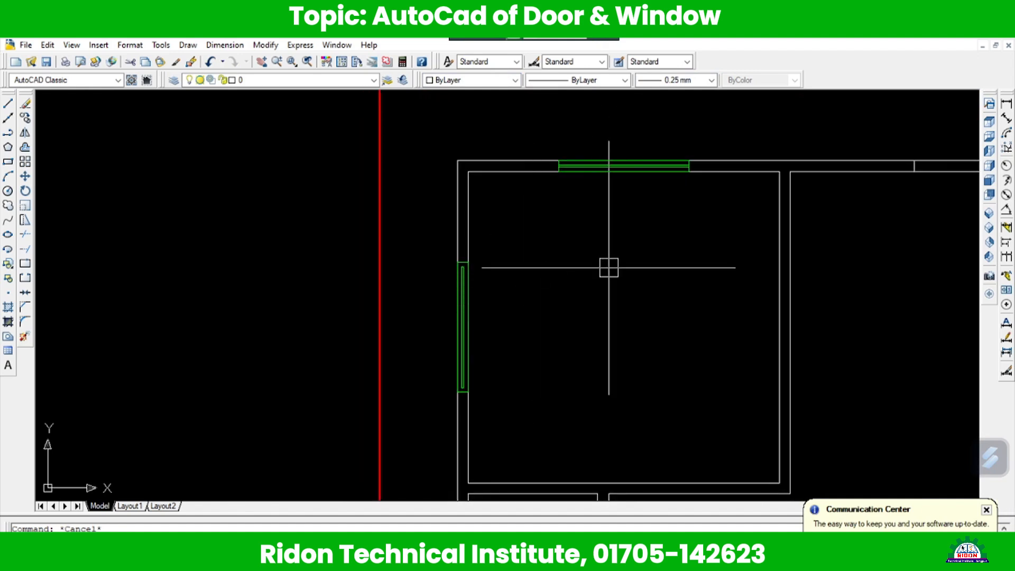
scroll(671, 349, down, 4)
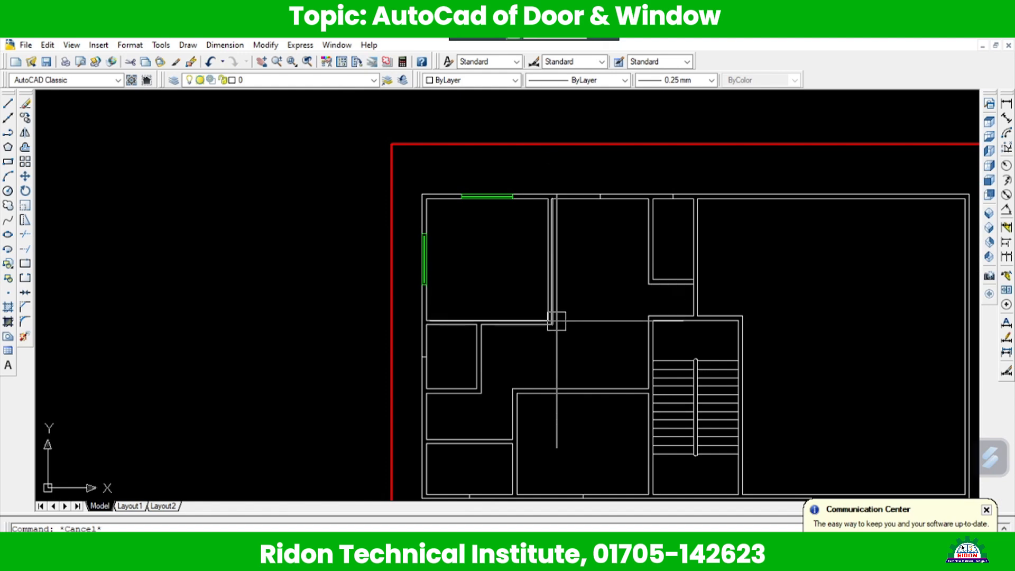
scroll(551, 321, up, 3)
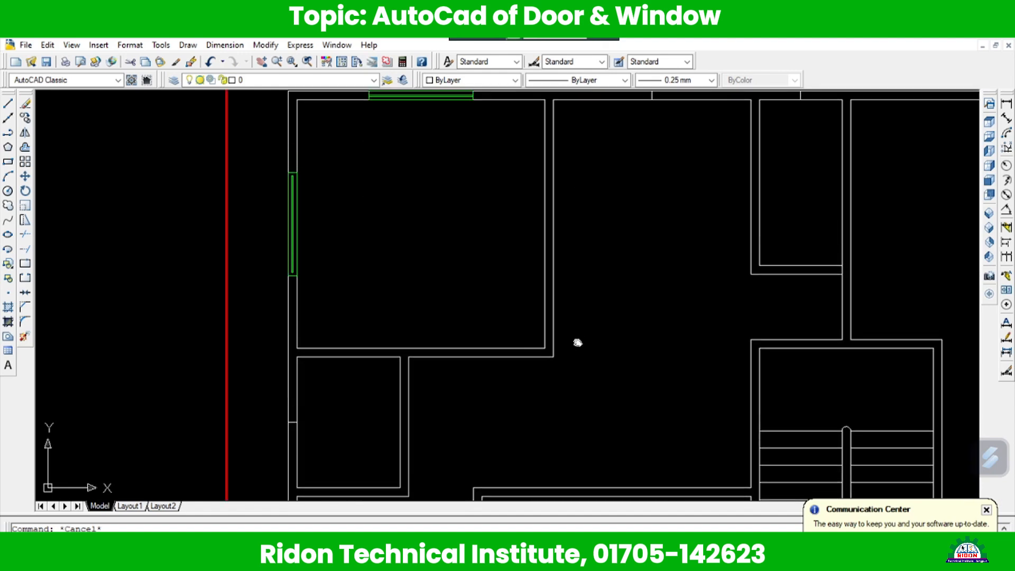
scroll(576, 333, down, 2)
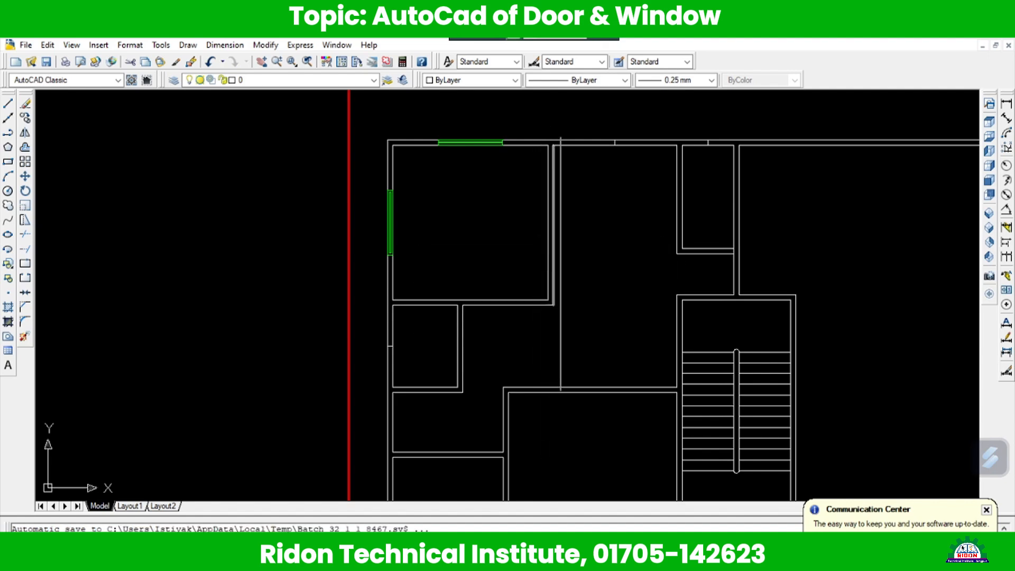
middle_drag(568, 324, 569, 301)
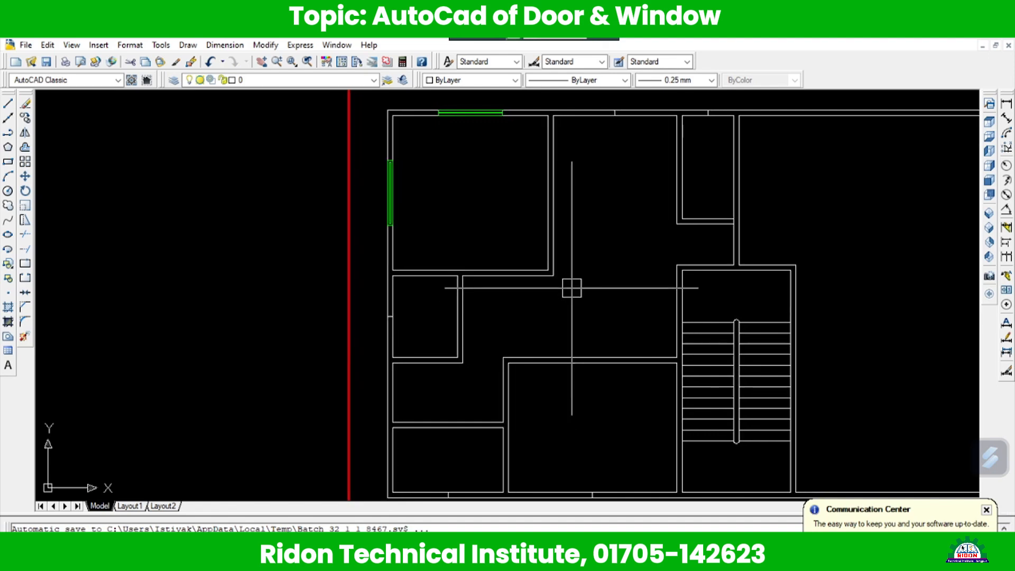
text(l)
key(Return)
key(Escape)
key(Escape)
Draw a short line across the upper-left room's right wall at its lower end, level with the room's inner bottom wall line
scroll(554, 255, up, 4)
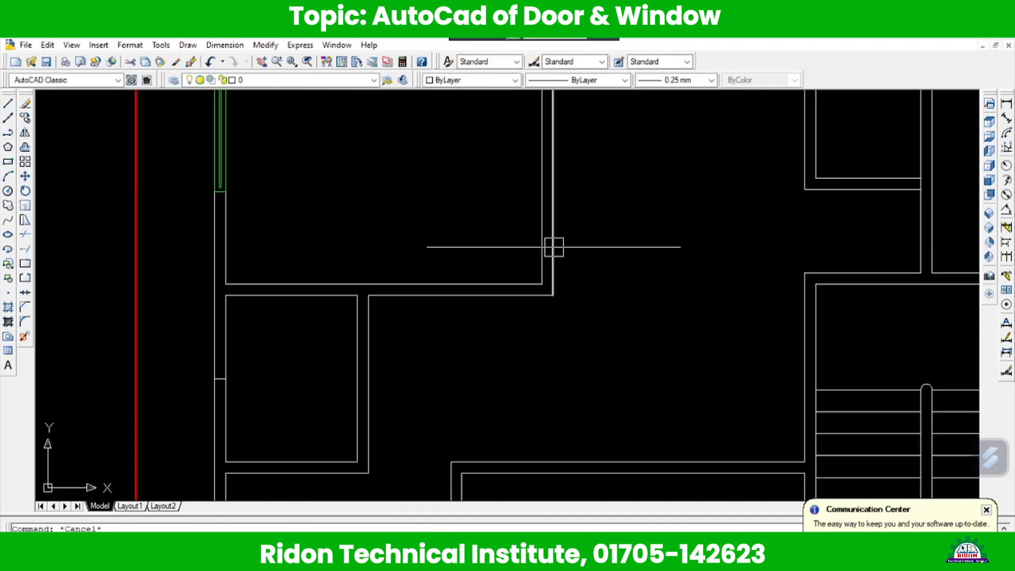
click(189, 45)
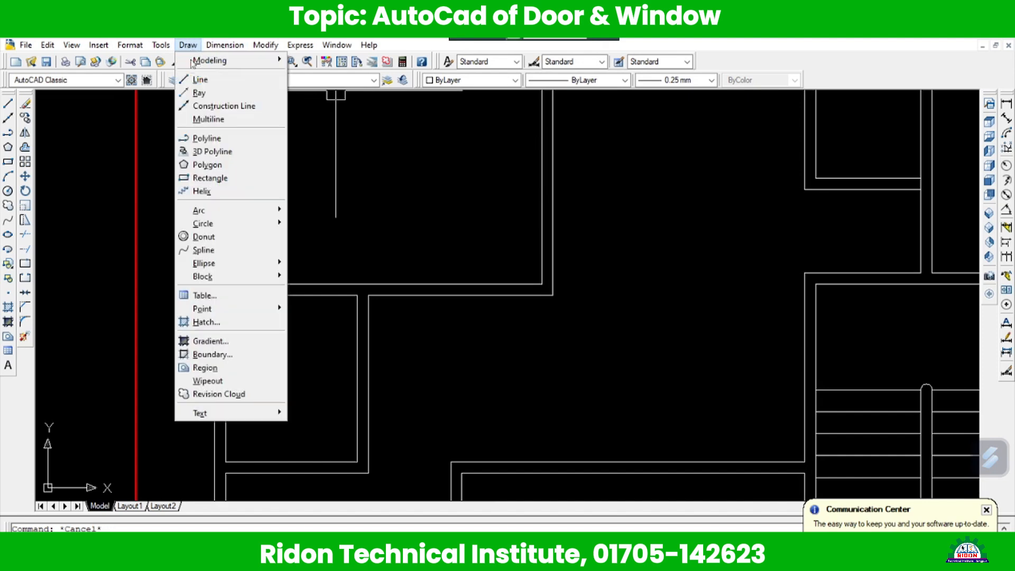
click(201, 82)
scroll(546, 290, up, 3)
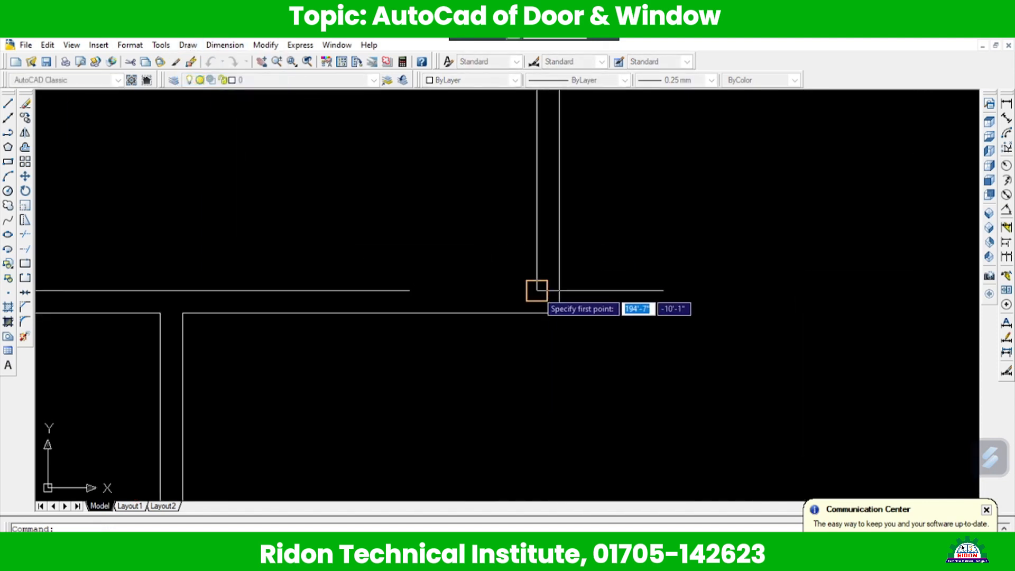
click(559, 291)
key(Escape)
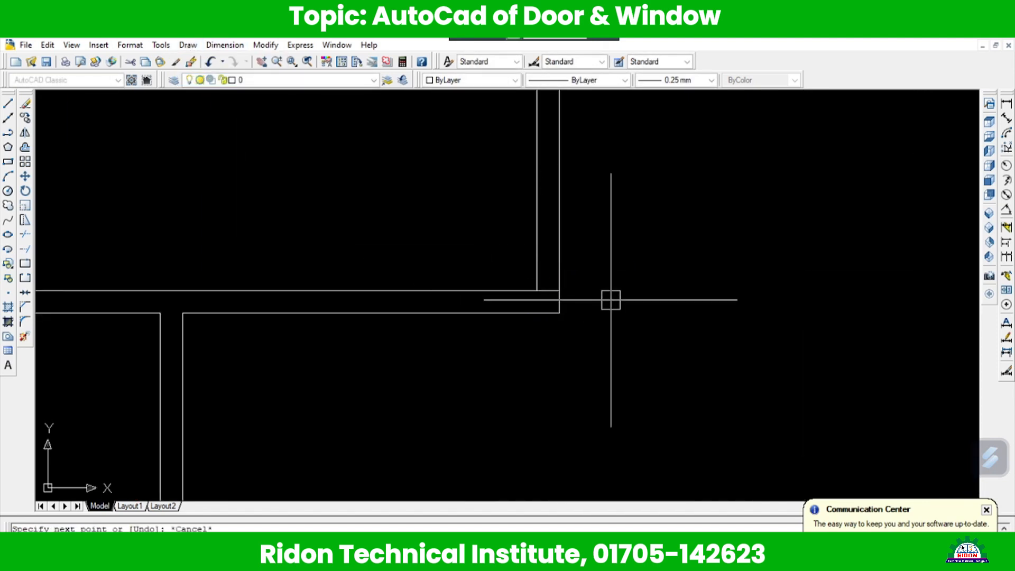
middle_drag(609, 299, 581, 350)
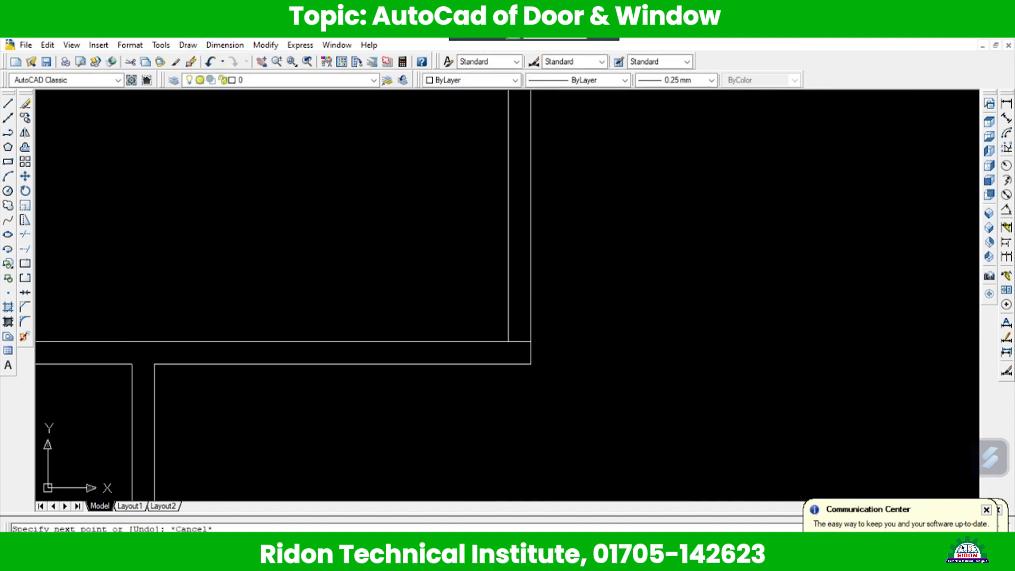
Offset the short cross line 40 inches upward along the upper-left room's right wall
click(265, 46)
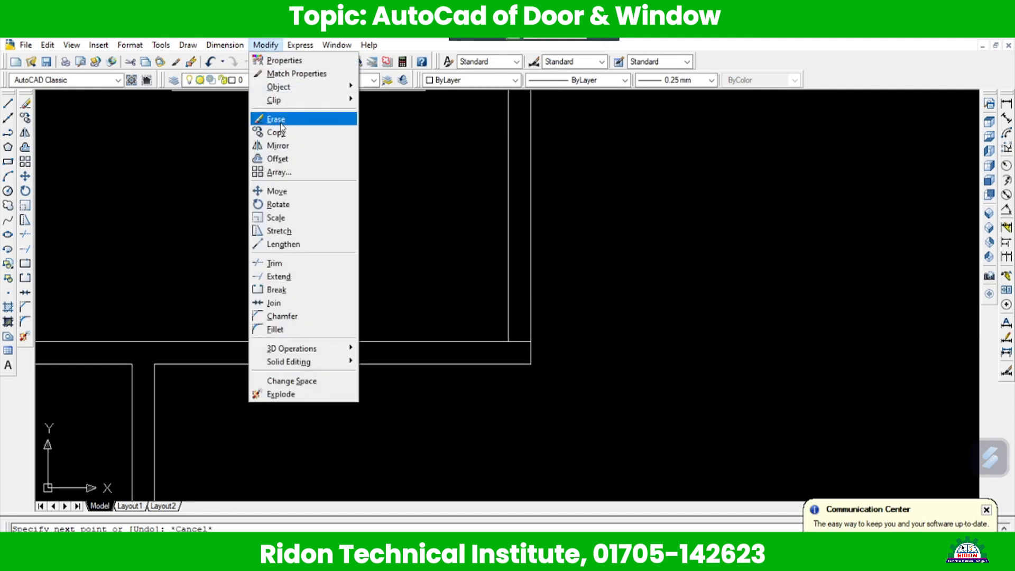
click(278, 160)
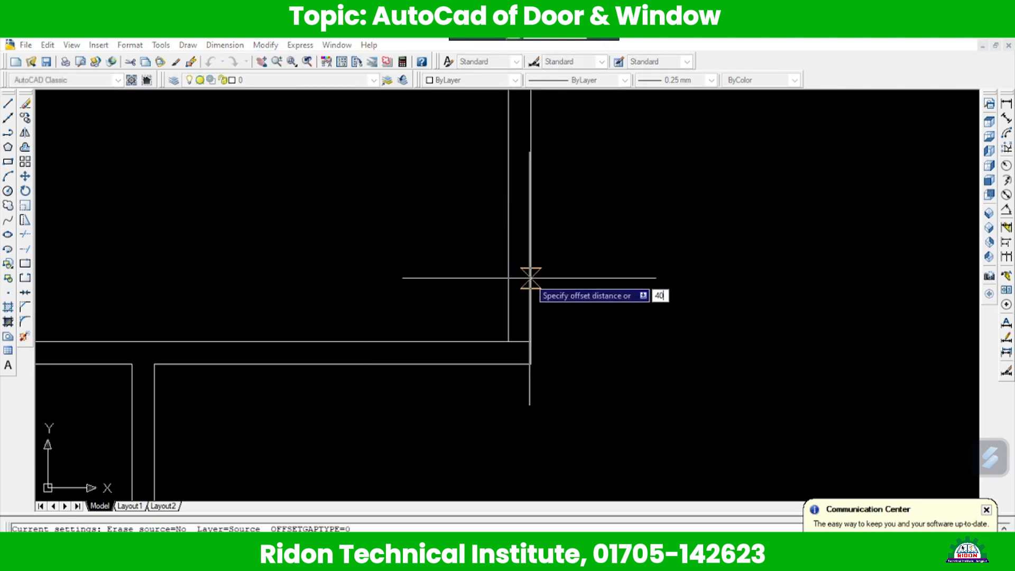
key(Return)
scroll(521, 317, up, 4)
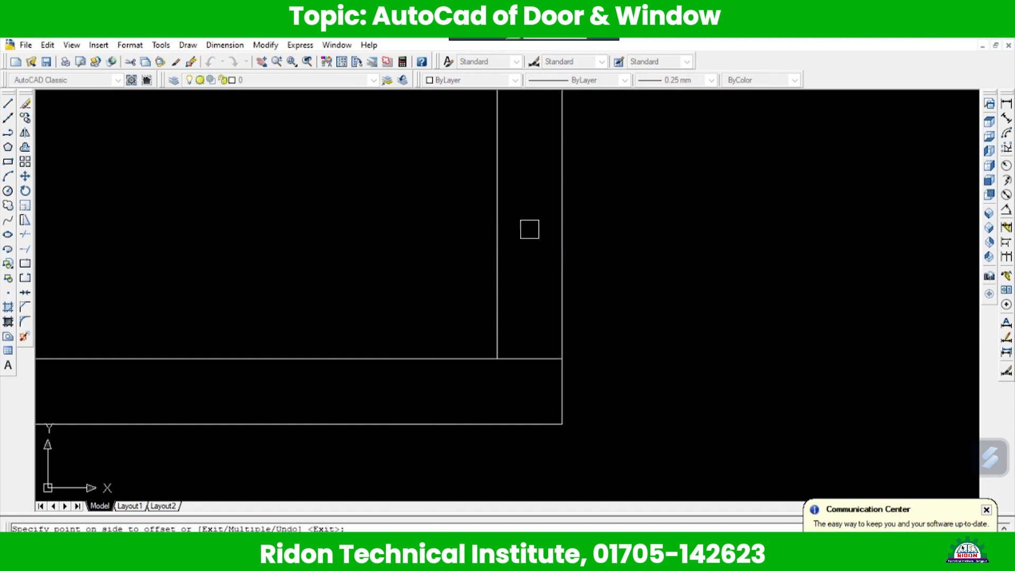
click(529, 229)
scroll(534, 270, down, 4)
key(Escape)
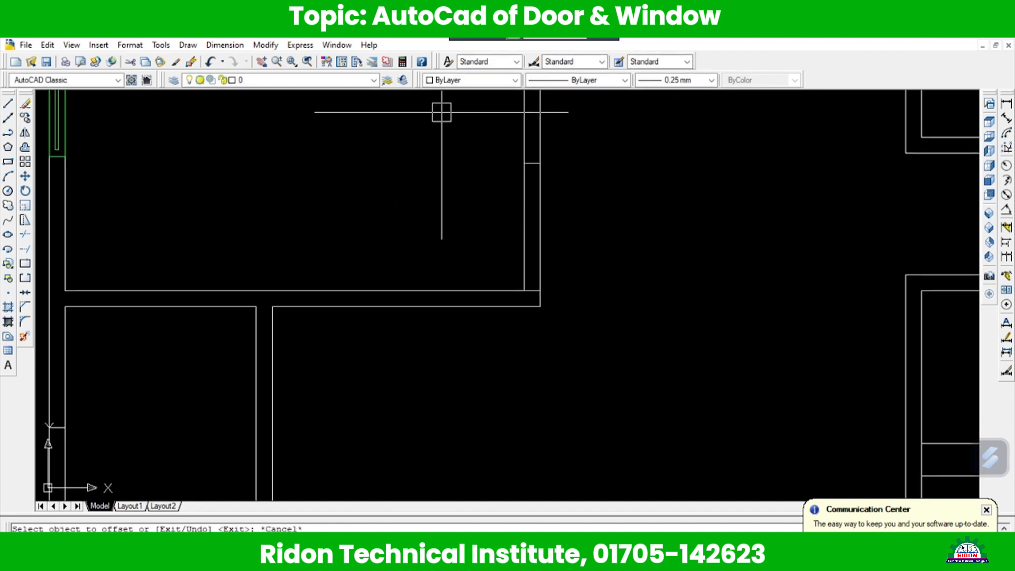
click(265, 45)
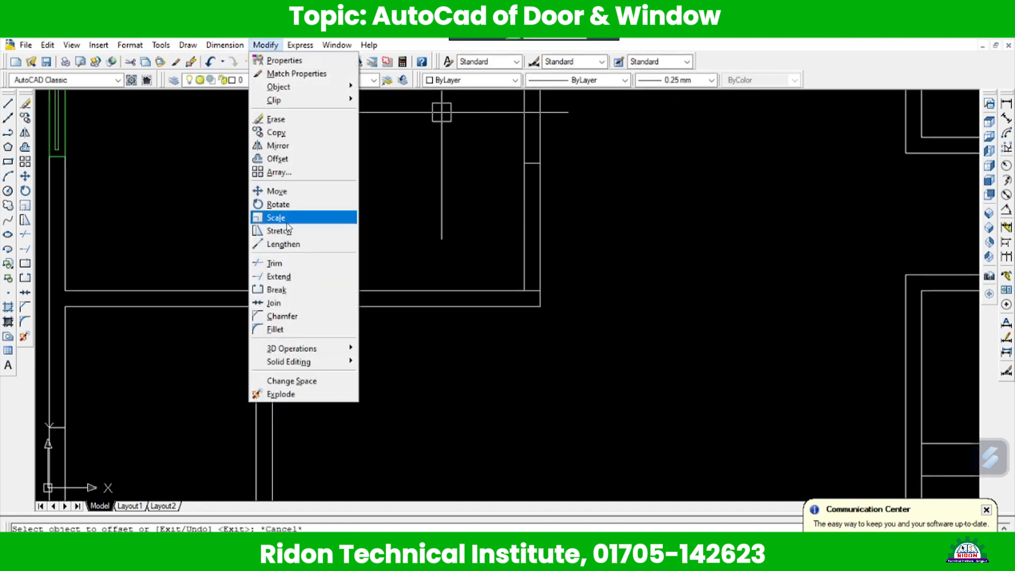
click(288, 265)
click(574, 214)
click(475, 218)
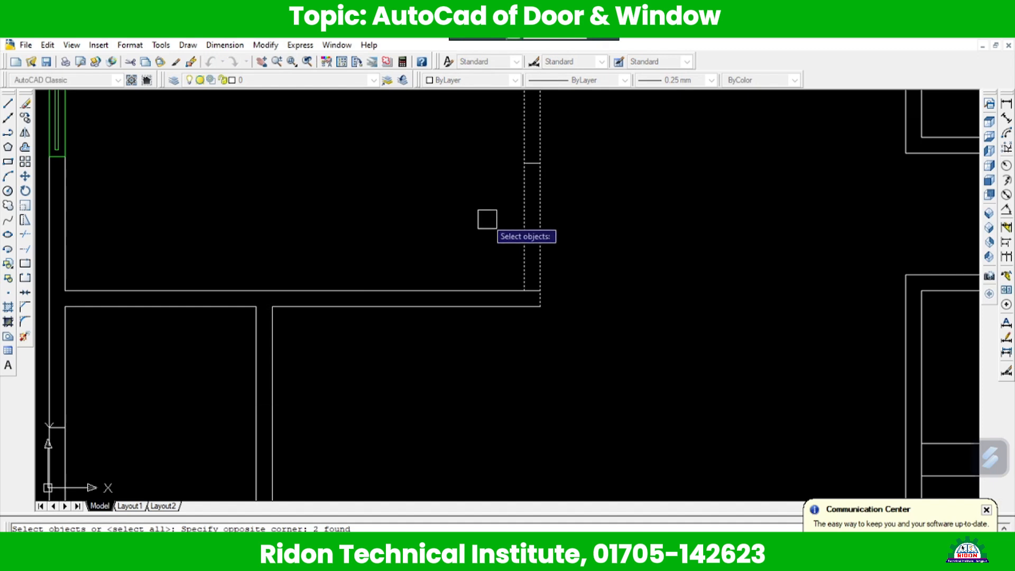
key(Escape)
Trim both wall lines between the two cross lines to make a door opening in the upper-left room's right wall
click(265, 45)
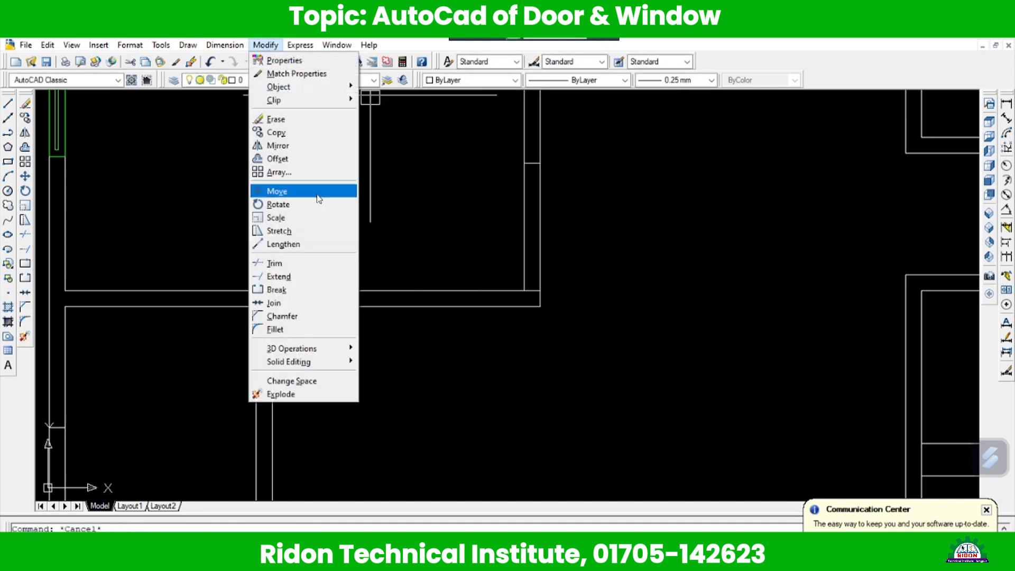
click(292, 263)
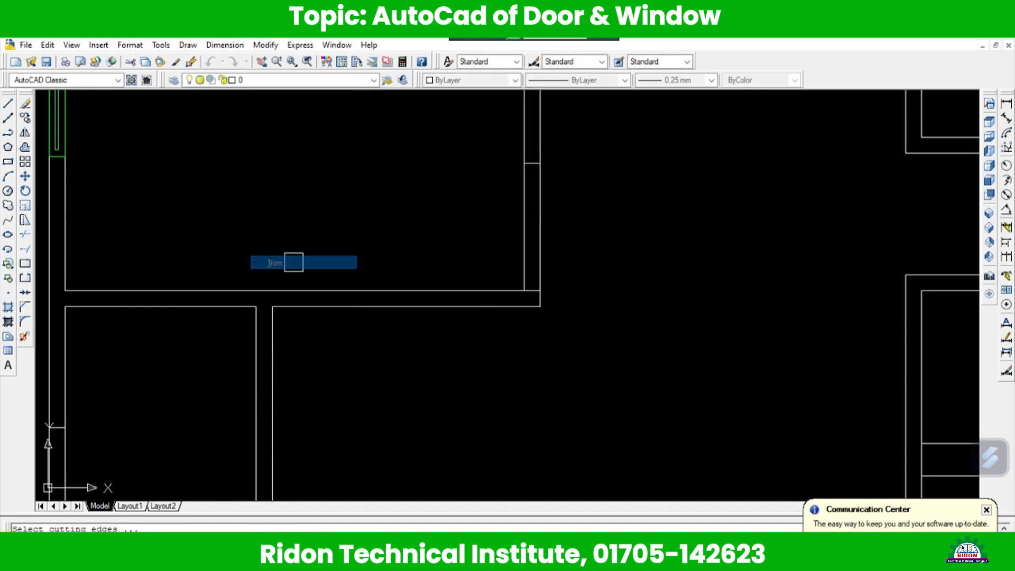
key(Return)
scroll(462, 229, down, 5)
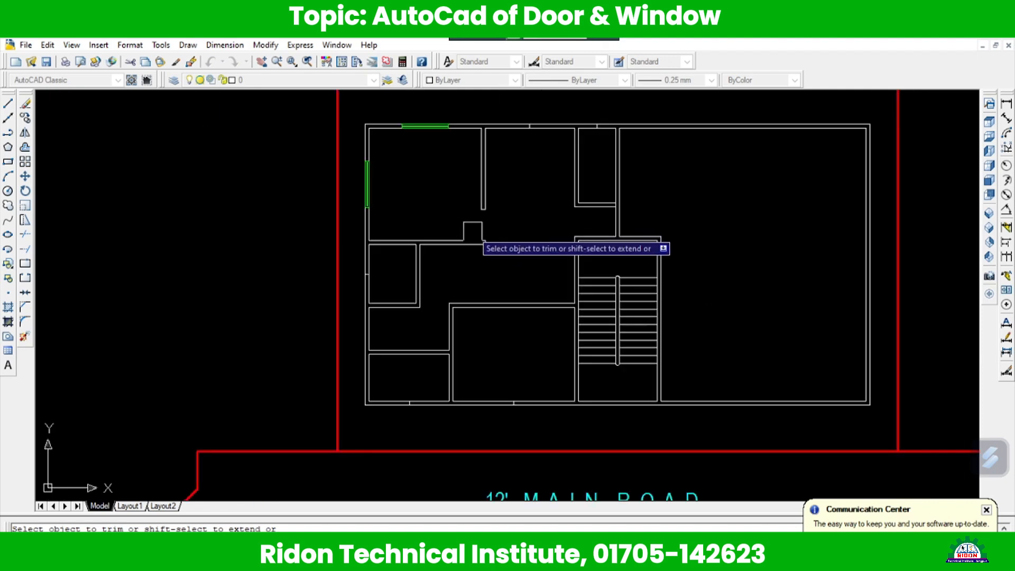
key(Escape)
Draw a short line across the lower middle room's top wall where it meets the staircase wall
scroll(579, 332, up, 5)
scroll(578, 328, up, 5)
middle_drag(558, 268, 561, 304)
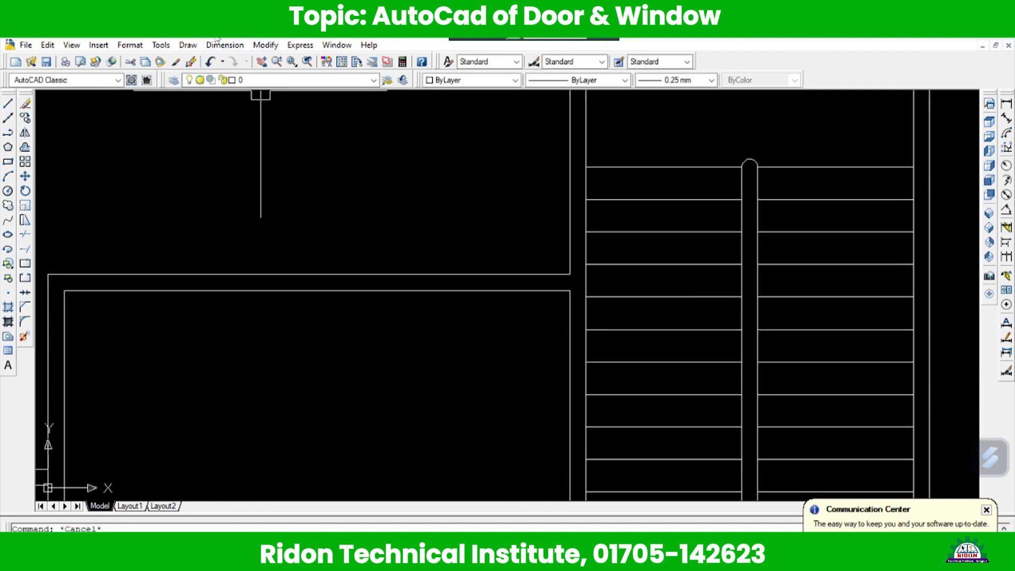
click(183, 47)
click(197, 78)
scroll(576, 253, up, 3)
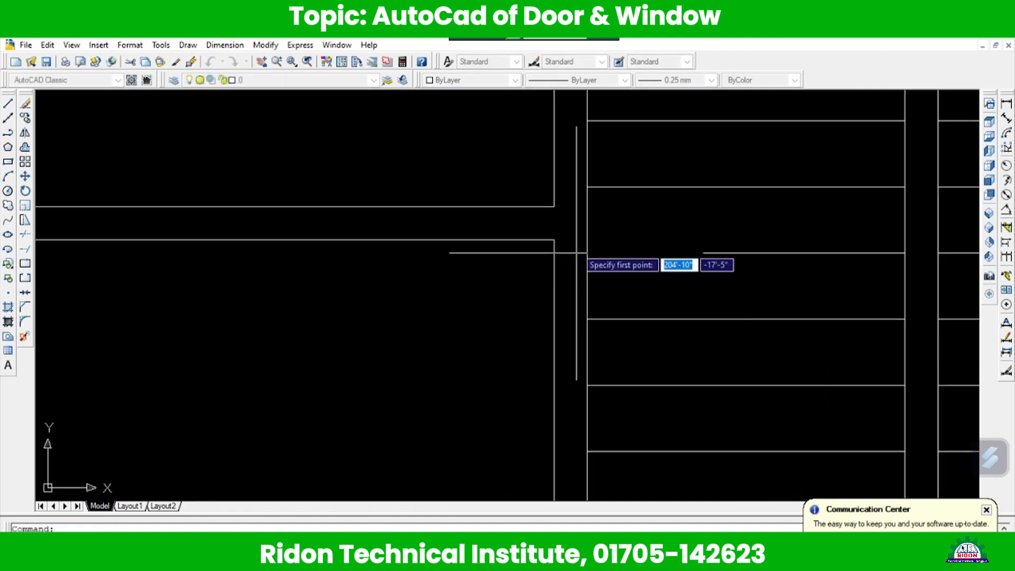
click(554, 207)
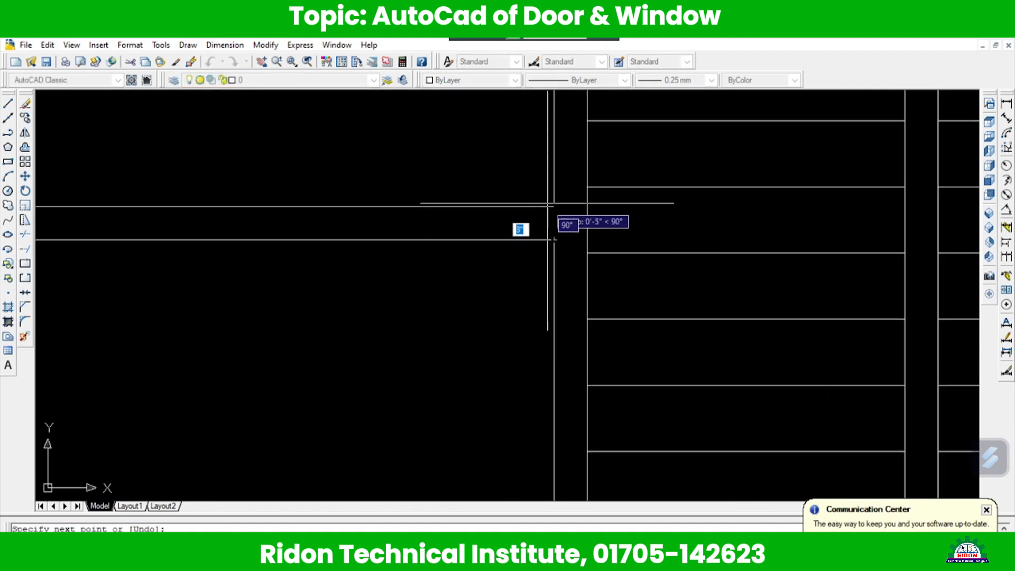
Offset the short line at the staircase wall 40 inches to the left along the lower middle room's top wall
click(266, 45)
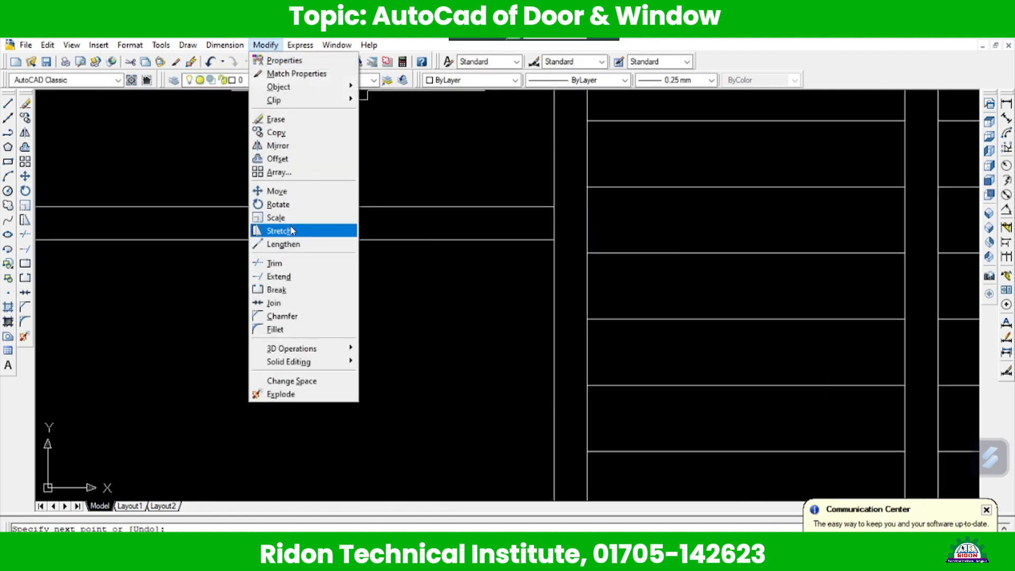
click(277, 158)
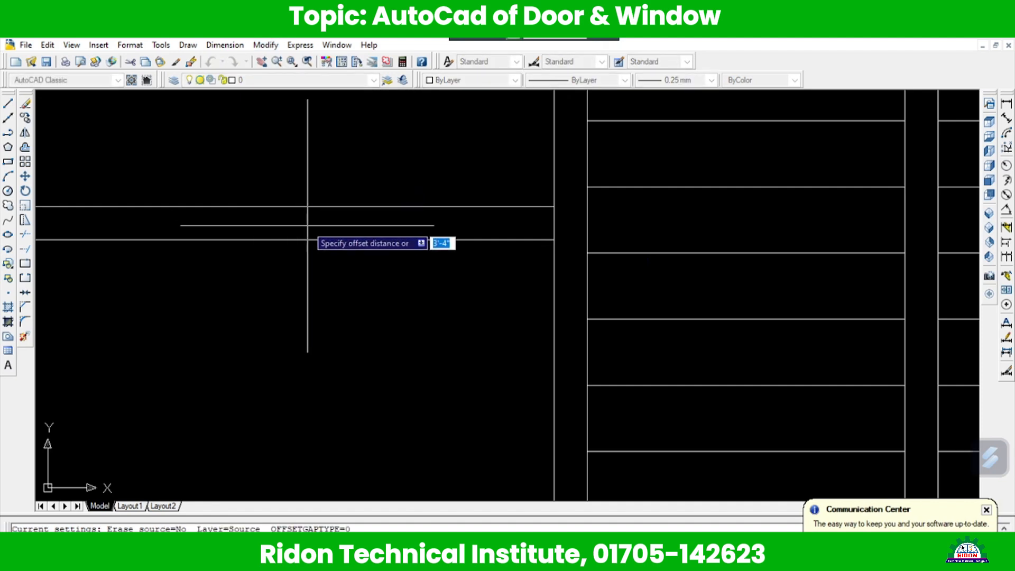
key(Return)
scroll(539, 229, down, 3)
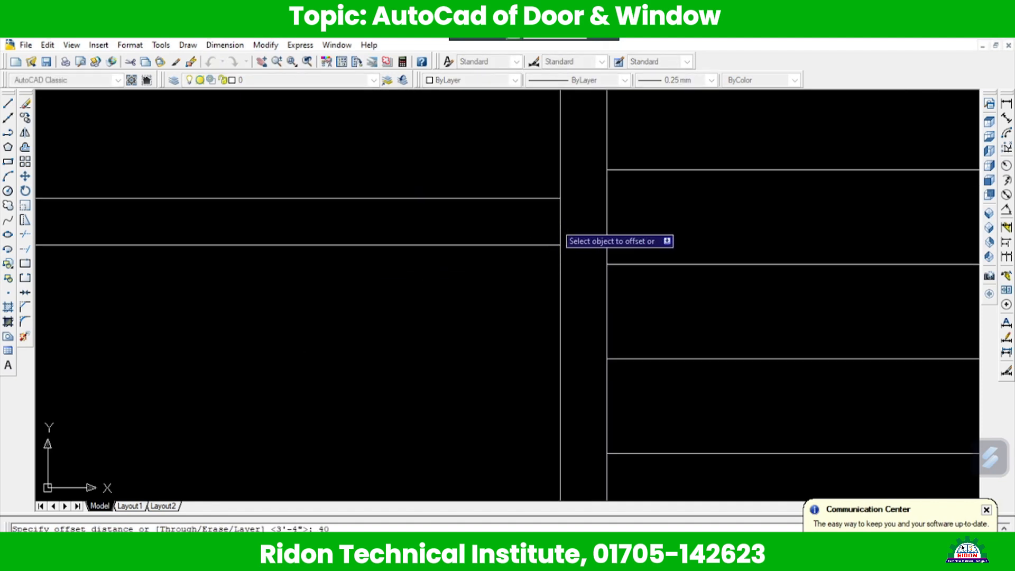
key(Escape)
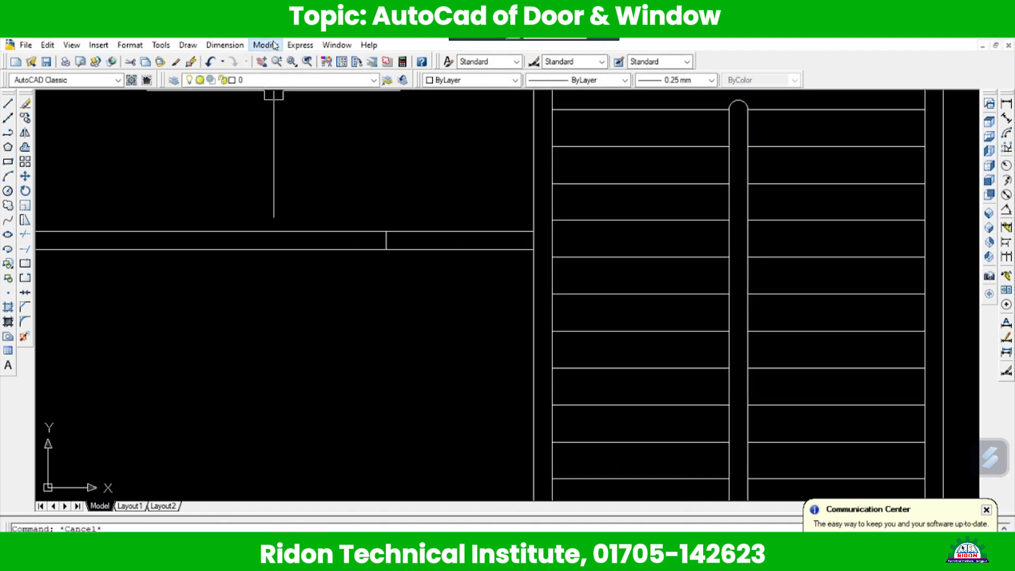
Trim both lines of the lower middle room's top wall between the cross line and the staircase wall to make a door opening
click(265, 45)
click(270, 264)
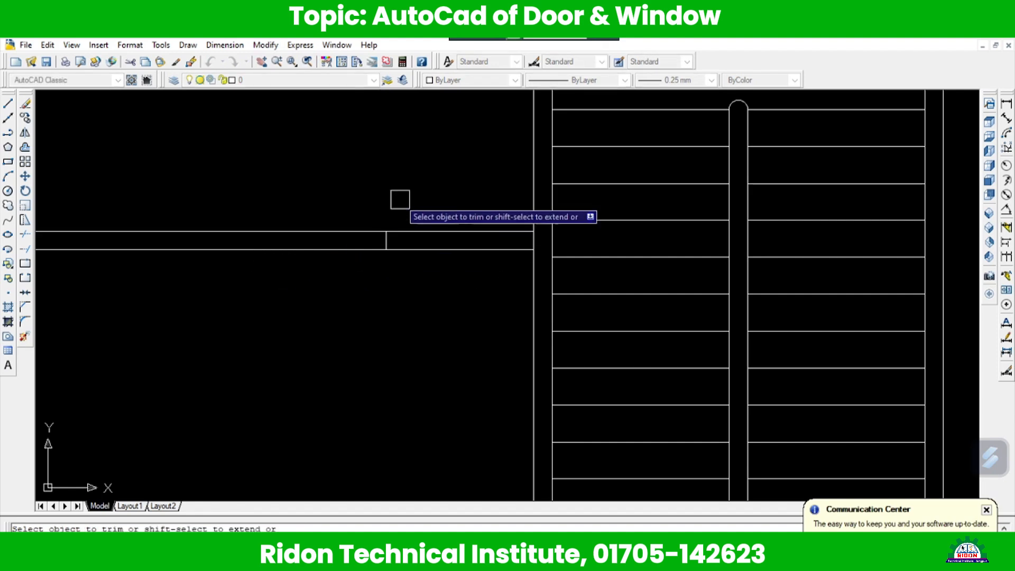
click(496, 197)
click(445, 293)
scroll(467, 281, down, 5)
key(Escape)
key(Escape)
Draw a short line across the wall between the upper-left room and the small room below it, where it meets the outer left wall
middle_drag(229, 243, 378, 281)
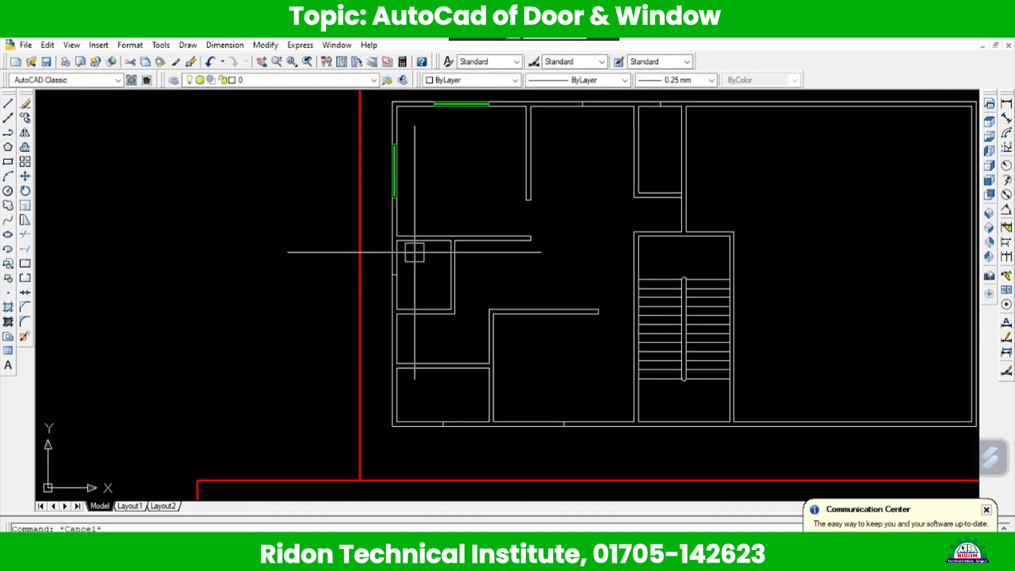
scroll(401, 251, up, 6)
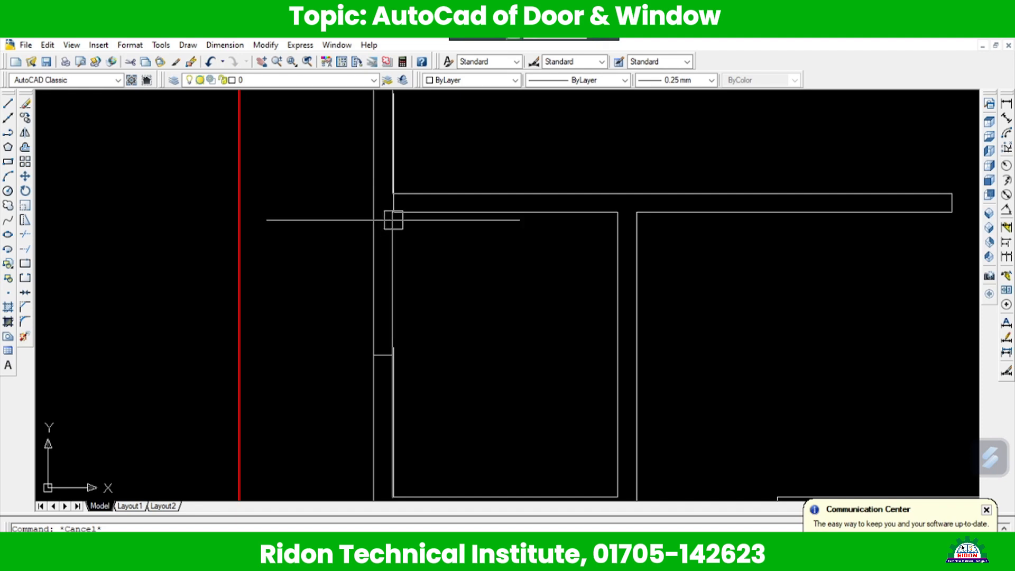
click(258, 46)
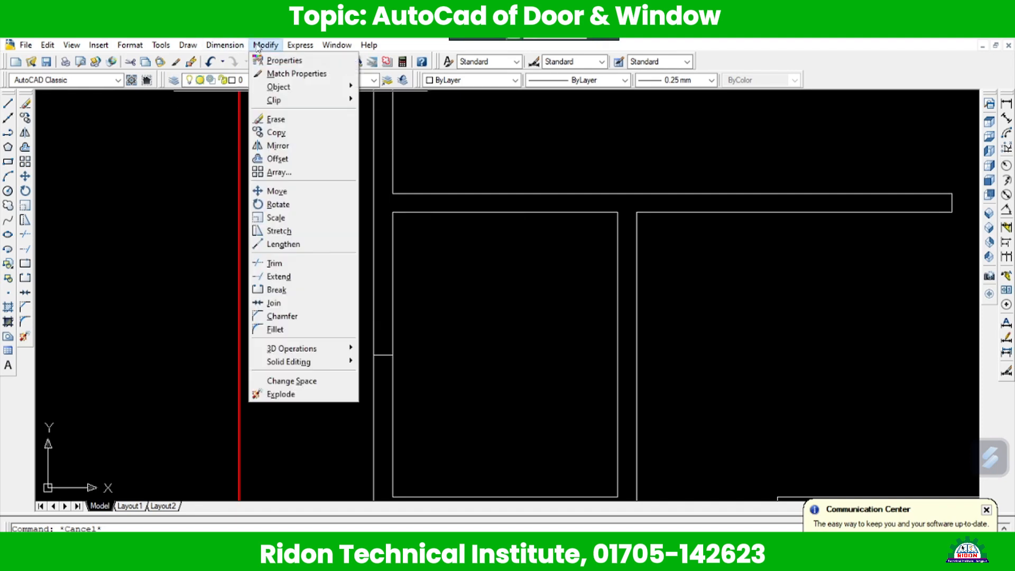
mouse_move(181, 47)
click(200, 80)
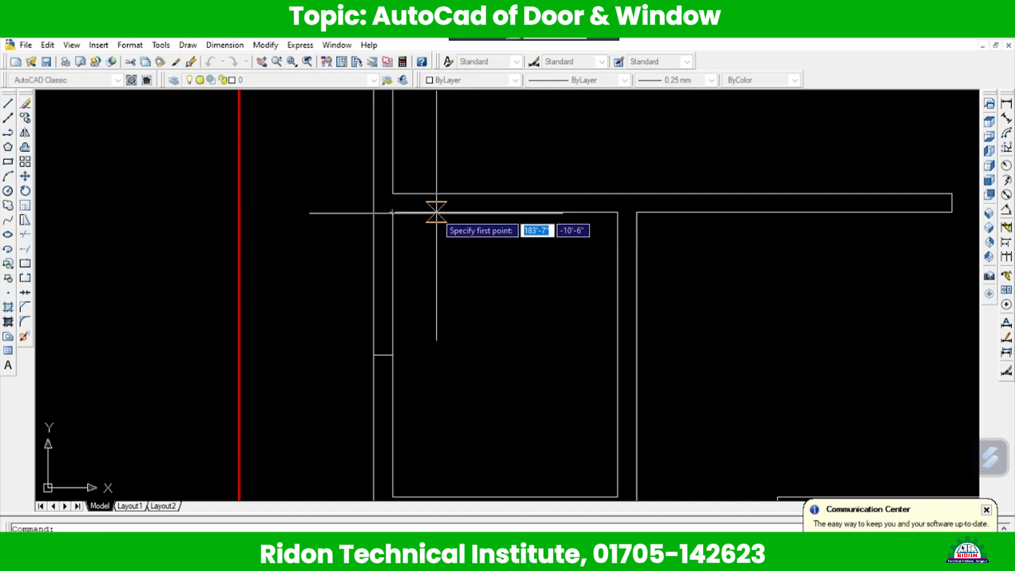
scroll(423, 183, up, 3)
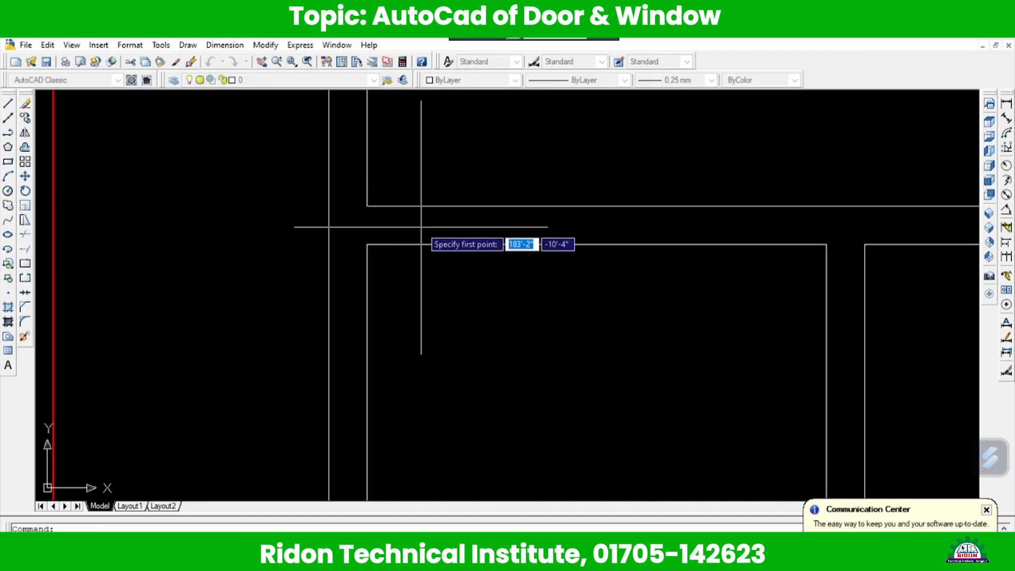
click(366, 205)
click(367, 244)
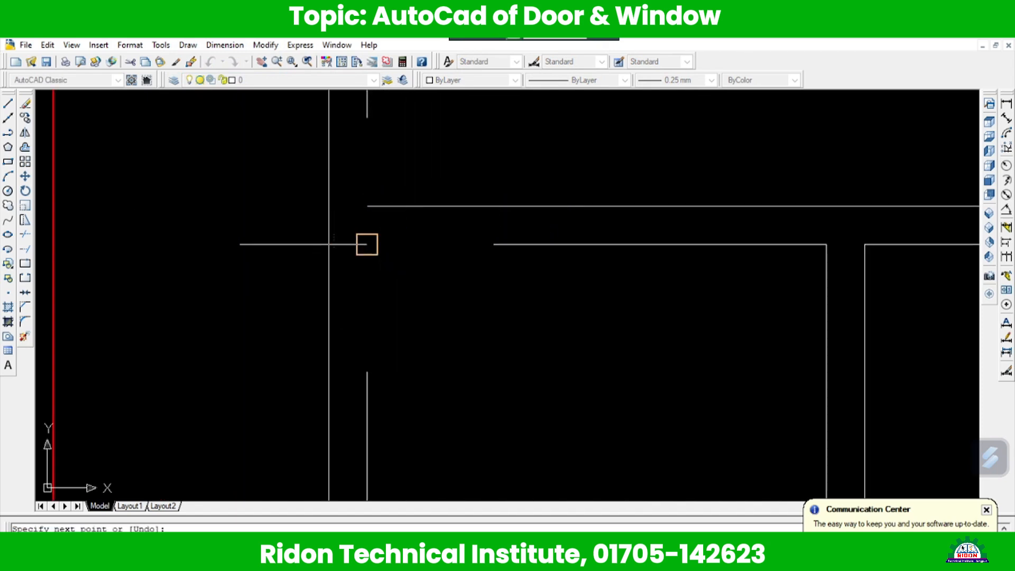
click(367, 244)
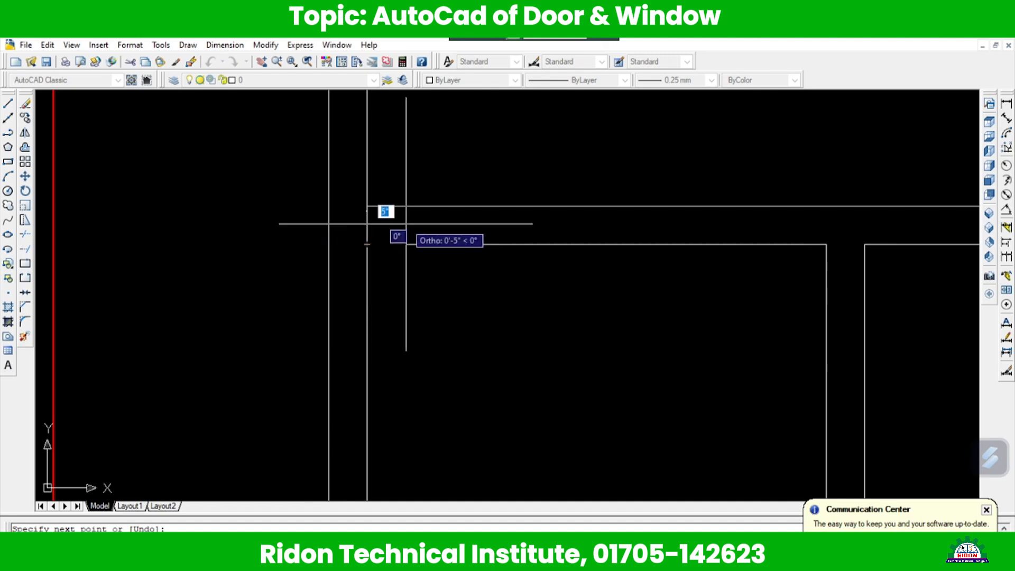
key(Escape)
Offset the short line at the outer left wall 30 inches to the right along the small room's top wall
click(274, 46)
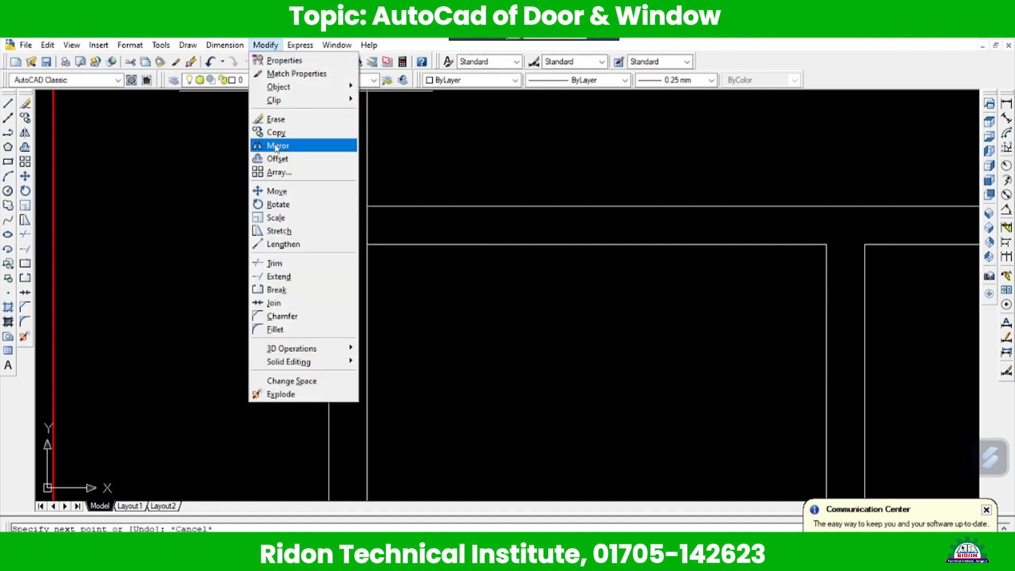
click(276, 159)
scroll(385, 281, down, 2)
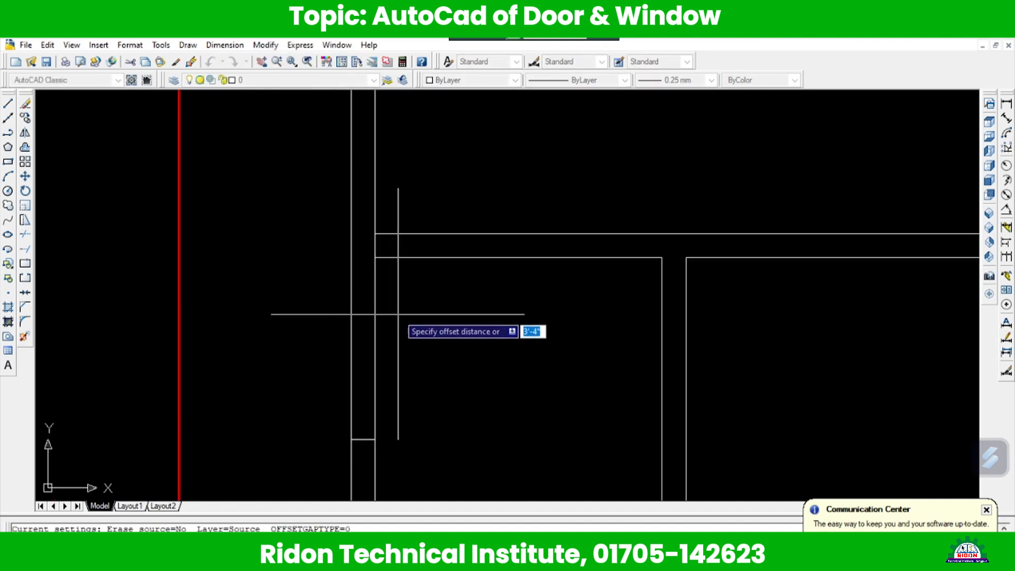
text(30)
key(Return)
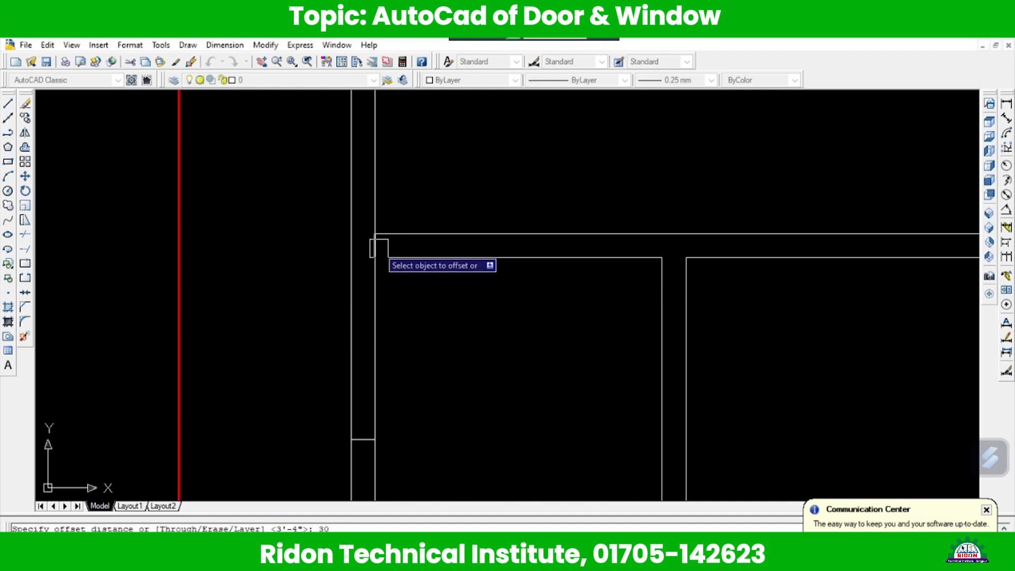
scroll(380, 248, up, 3)
click(370, 243)
click(549, 247)
scroll(481, 253, down, 2)
key(Escape)
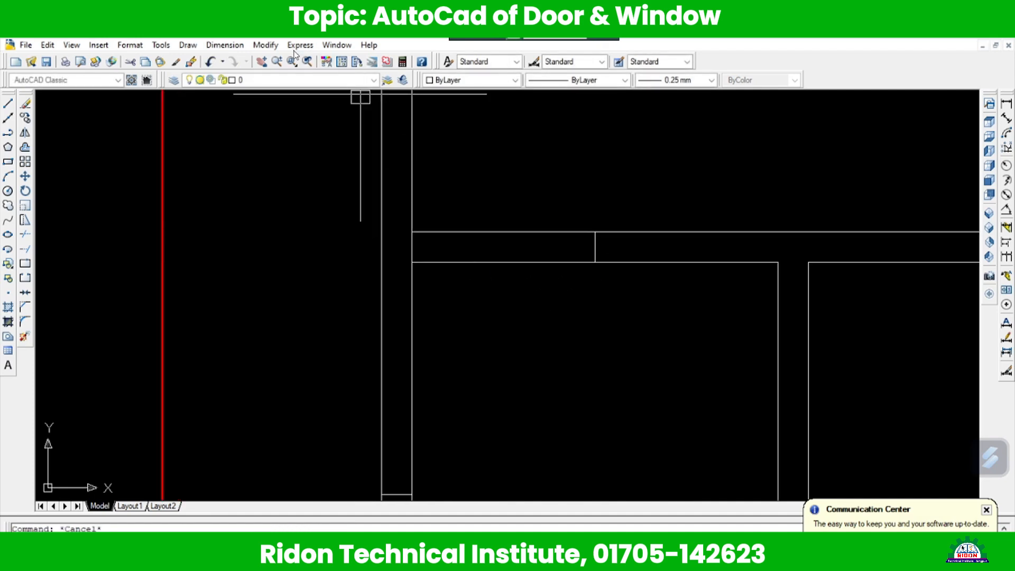
Trim both lines of the small room's top wall between the outer left wall and the offset line to make a door opening
click(273, 46)
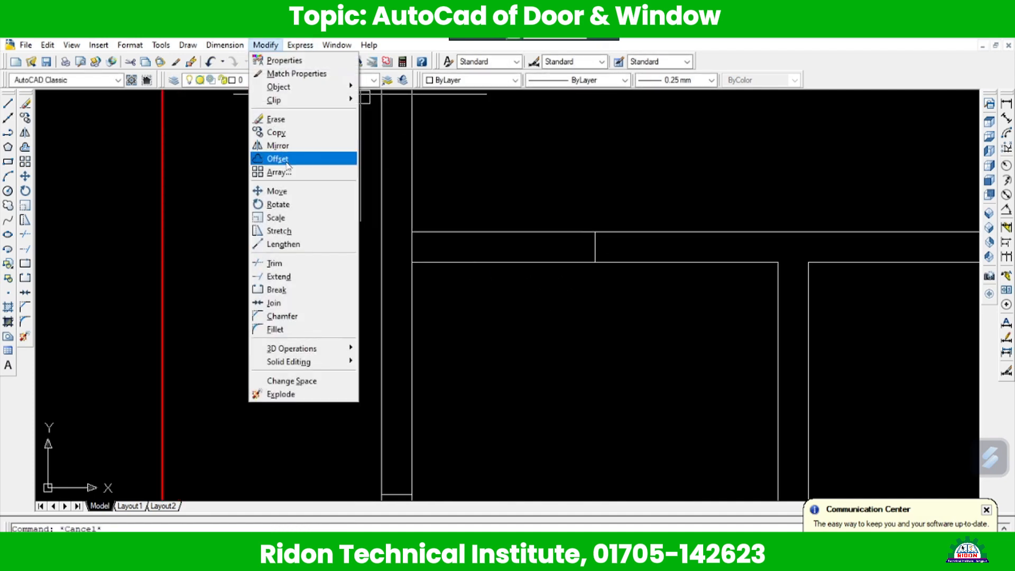
click(276, 263)
key(Return)
click(532, 196)
click(475, 299)
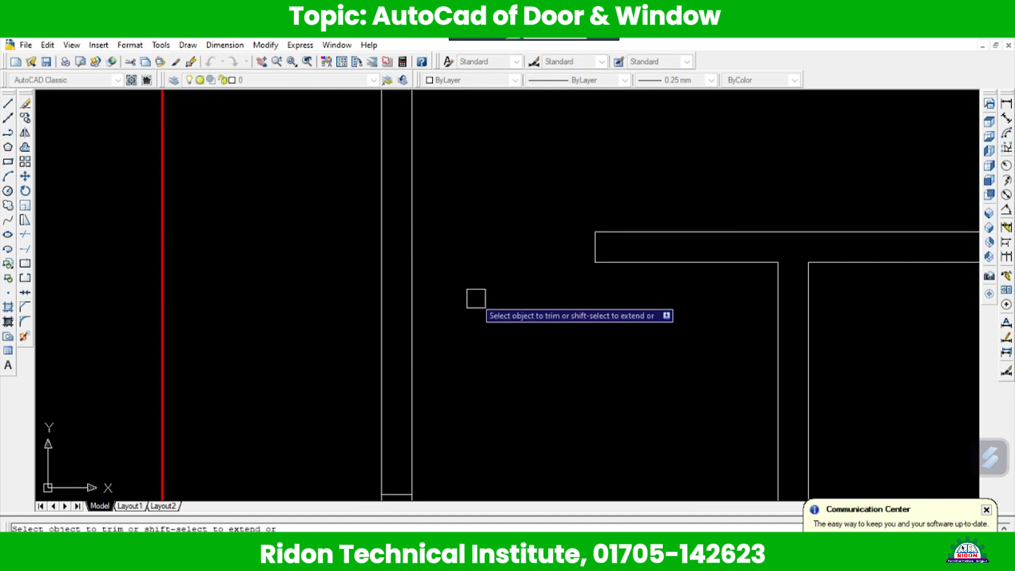
scroll(475, 299, down, 2)
scroll(475, 301, down, 2)
key(Escape)
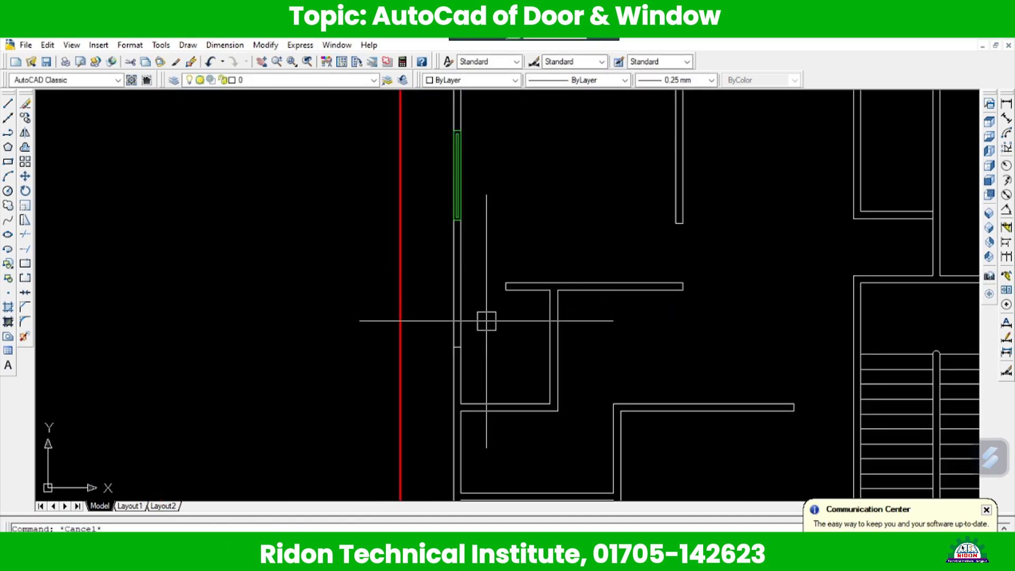
scroll(487, 321, down, 2)
middle_drag(583, 310, 525, 285)
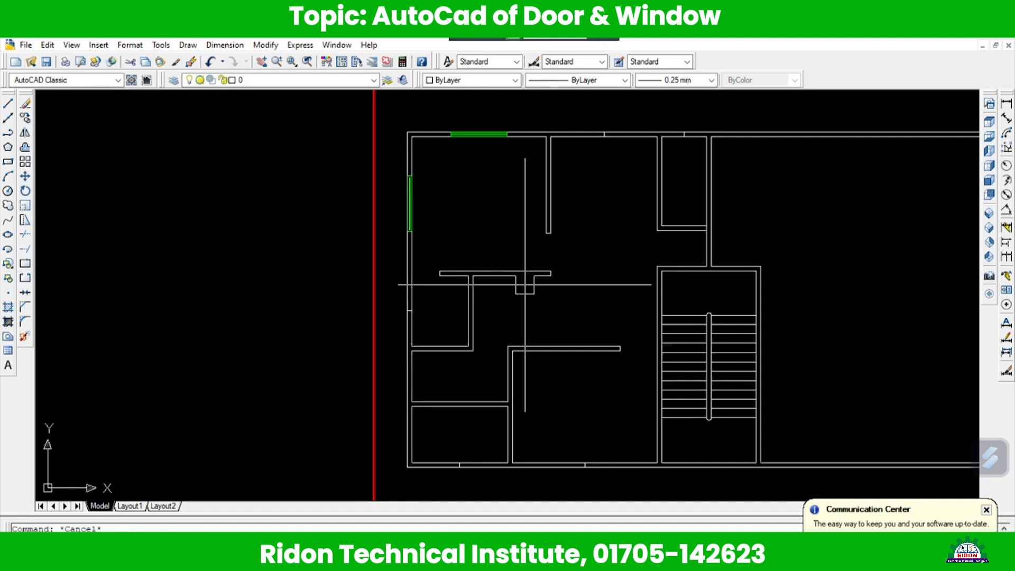